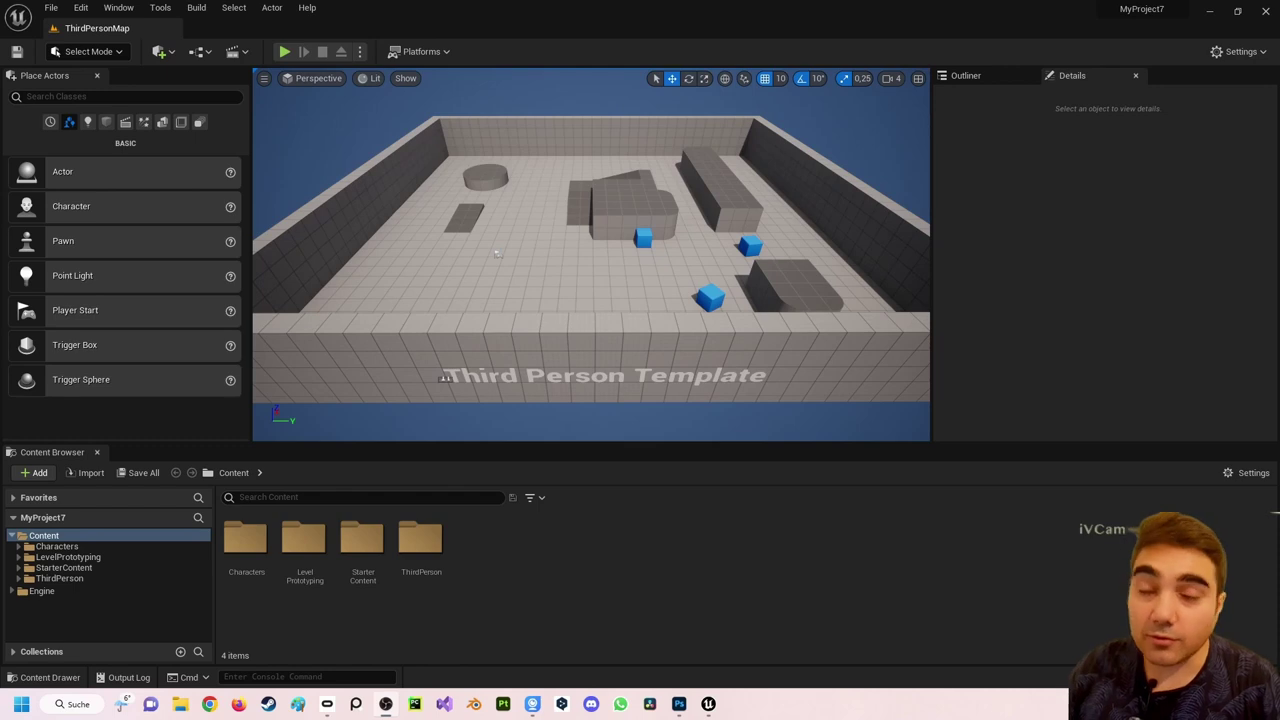
# - Fly the viewport forward to the open floor next to the Player Start
pyautogui.moveTo(427, 231); pyautogui.dragTo(400, 180)
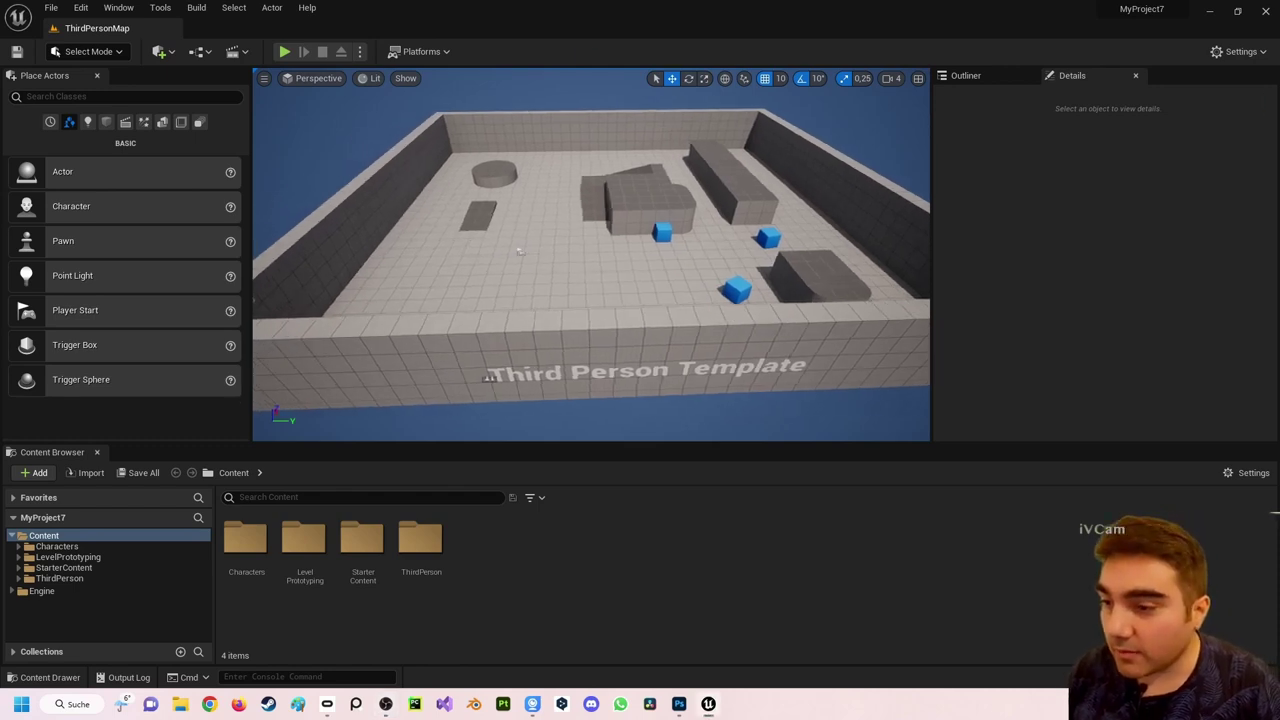
pyautogui.moveTo(519, 290); pyautogui.dragTo(519, 248)
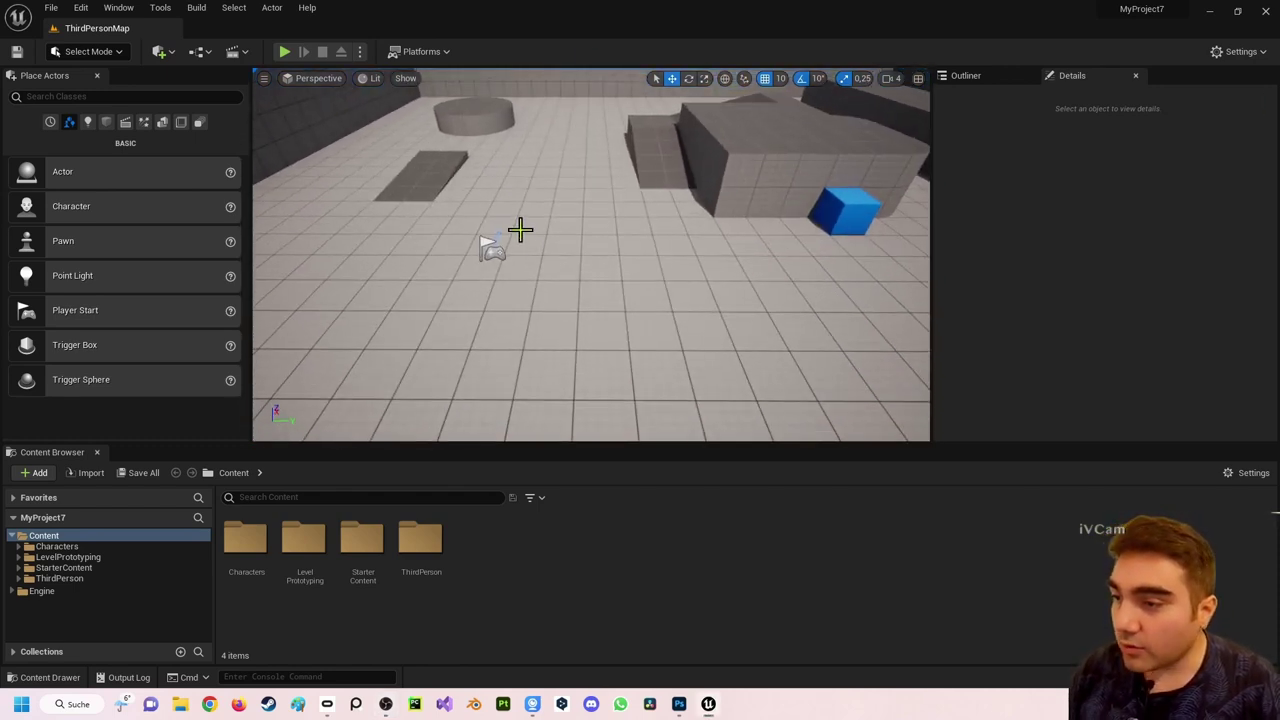
pyautogui.moveTo(633, 209); pyautogui.dragTo(332, 134)
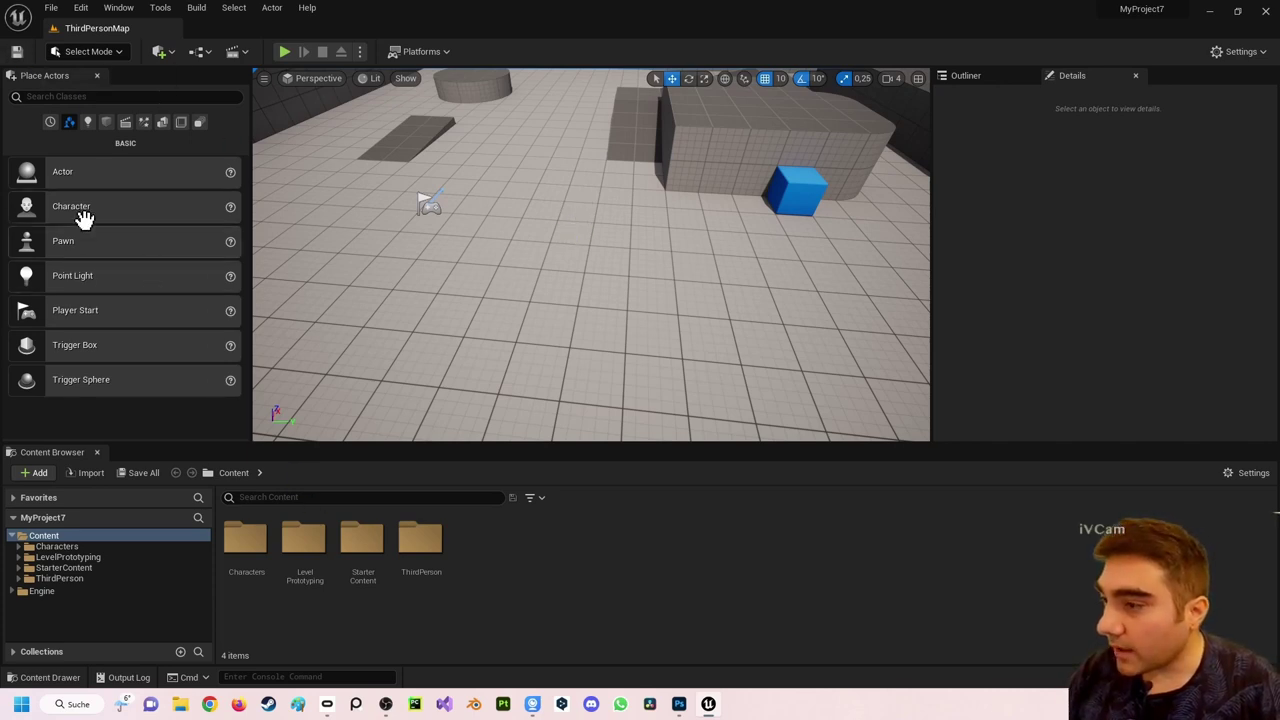
# - Place a Cube from Shapes on the floor and scale it to 3, 3, 0.5
pyautogui.click(106, 123)
pyautogui.moveTo(87, 165)
pyautogui.mouseDown()
pyautogui.moveTo(611, 256)
pyautogui.moveTo(596, 222)
pyautogui.mouseUp()
pyautogui.press('e')
pyautogui.press('r')
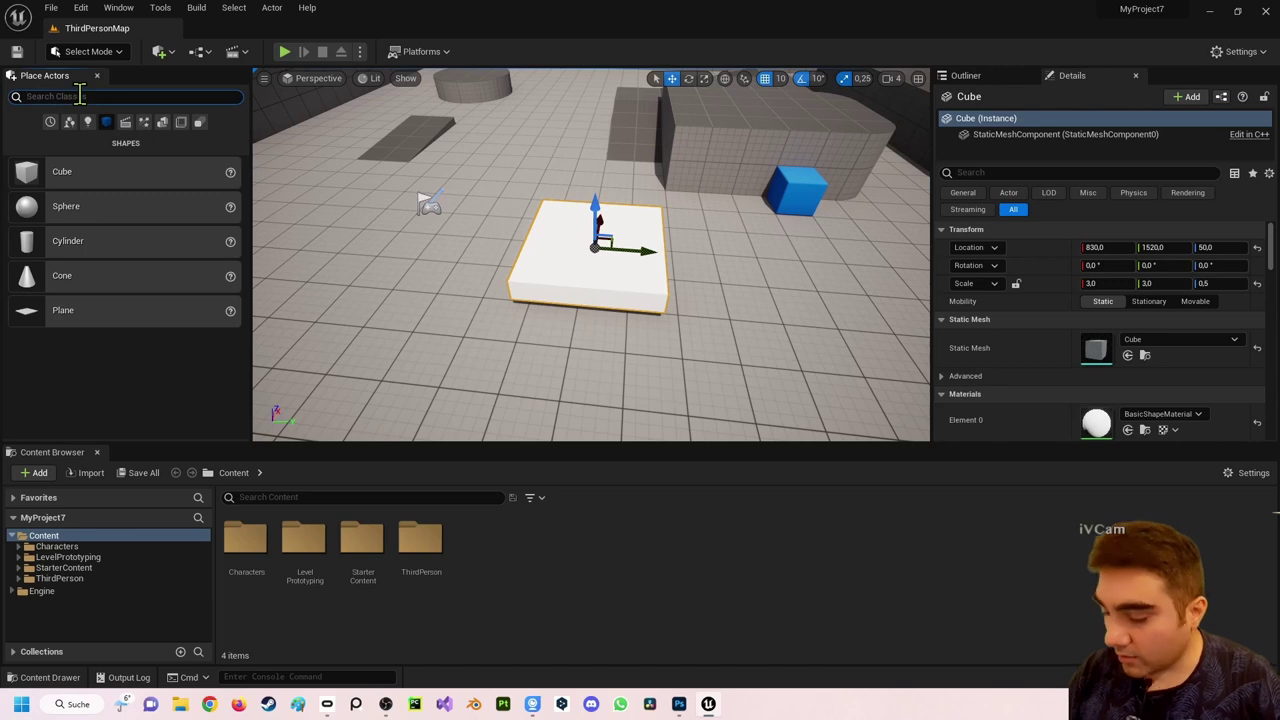
# - Drop a Trigger Box on top of the cube and select both actors
pyautogui.write('trigg')
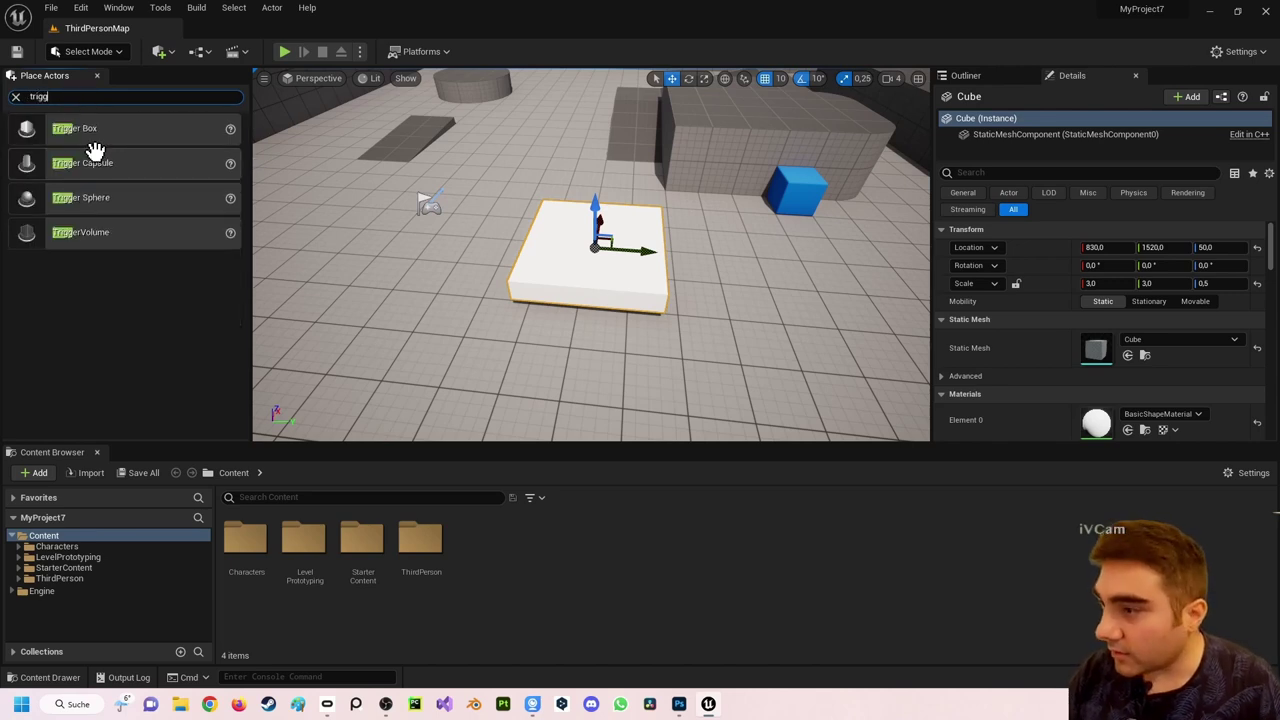
pyautogui.moveTo(100, 129)
pyautogui.mouseDown()
pyautogui.moveTo(624, 270)
pyautogui.moveTo(628, 259)
pyautogui.mouseUp()
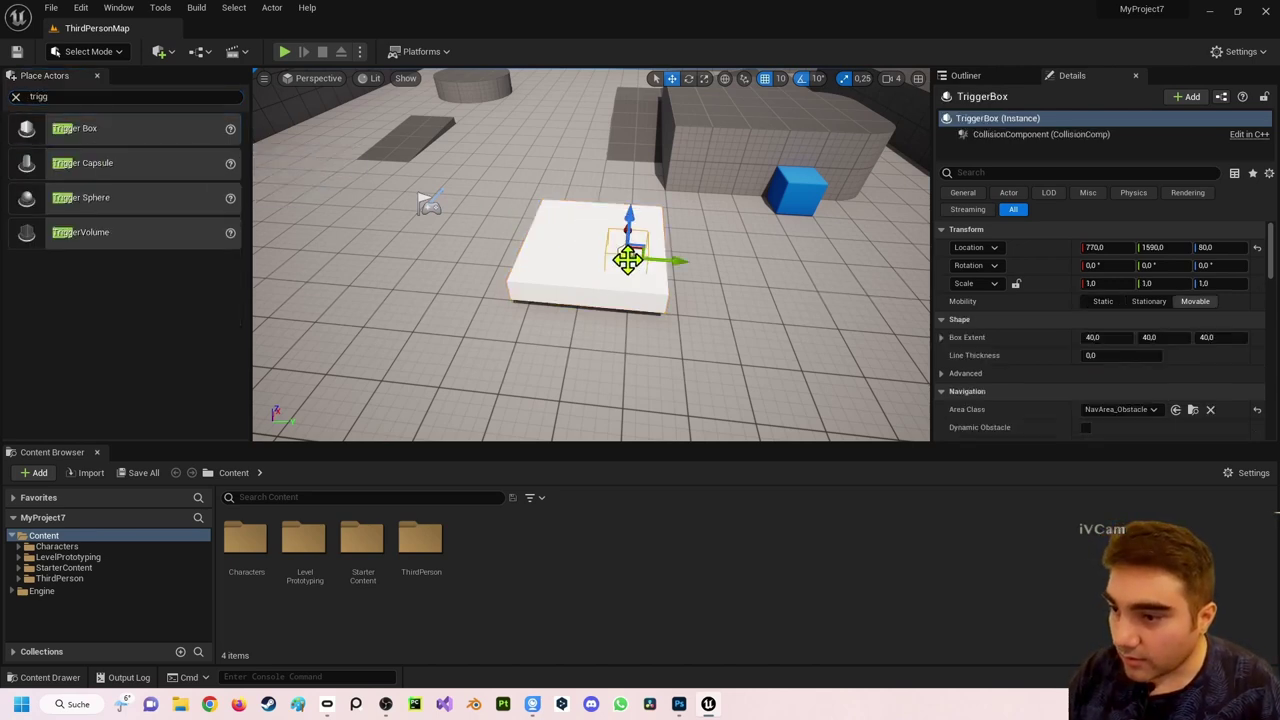
pyautogui.keyDown('ctrl'); pyautogui.click(566, 254); pyautogui.keyUp('ctrl')
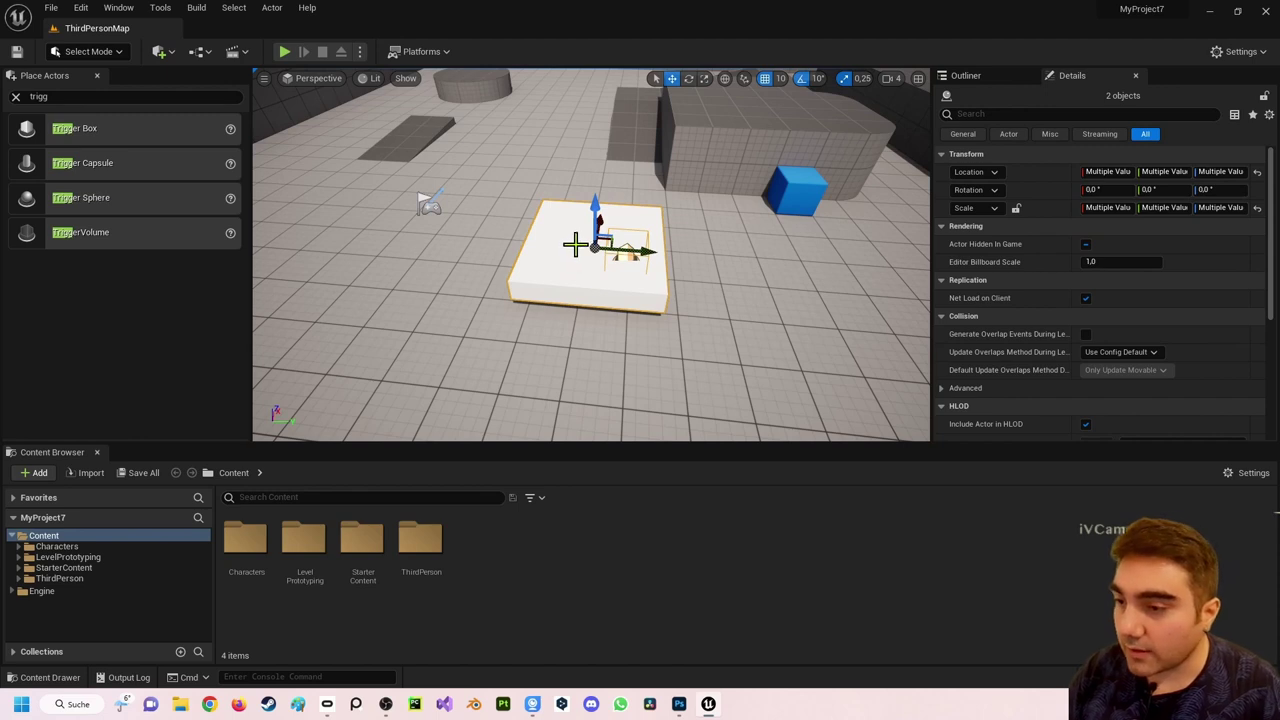
pyautogui.click(204, 52)
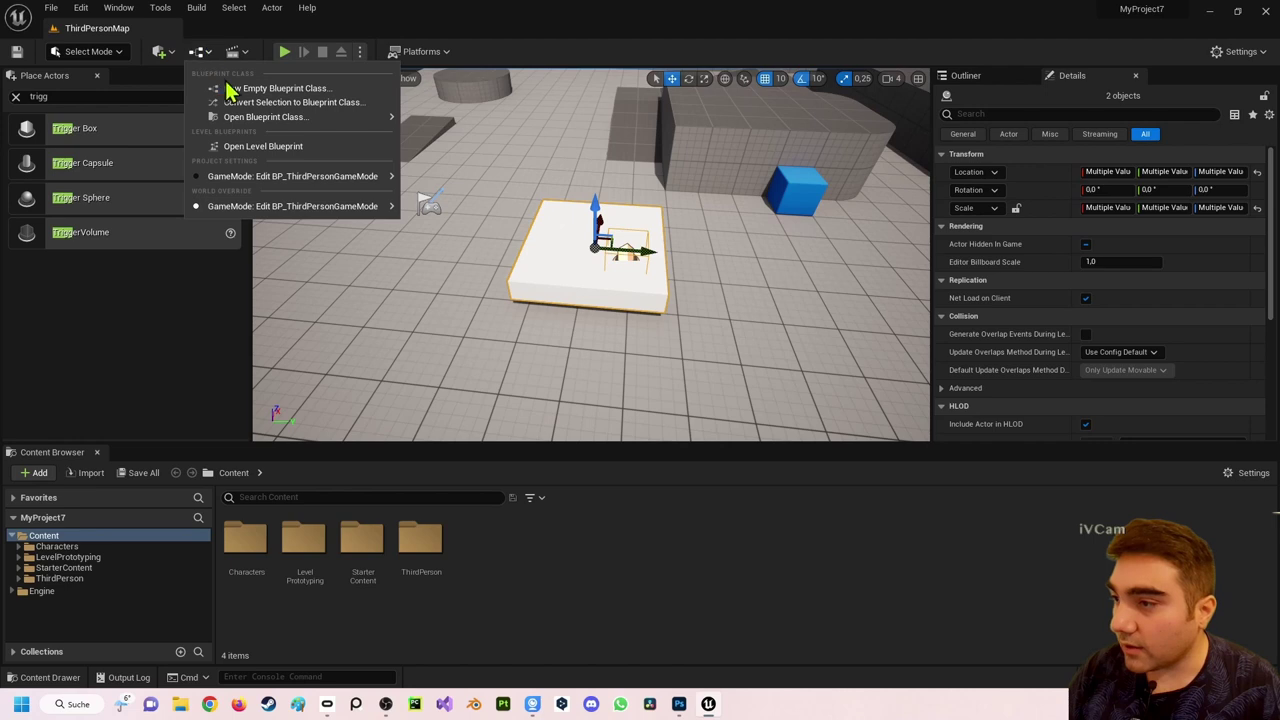
# - Convert the cube and trigger box into blueprint BP_PLattform with Harvest Components
pyautogui.click(265, 104)
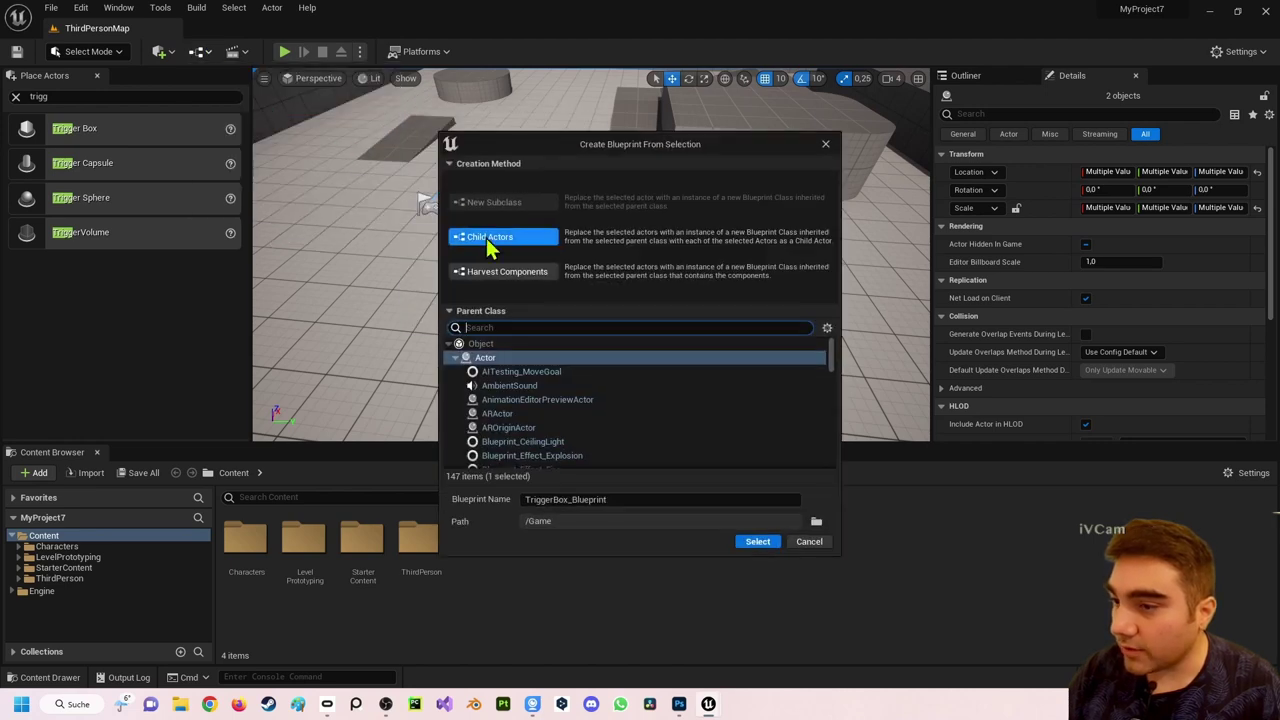
pyautogui.click(505, 273)
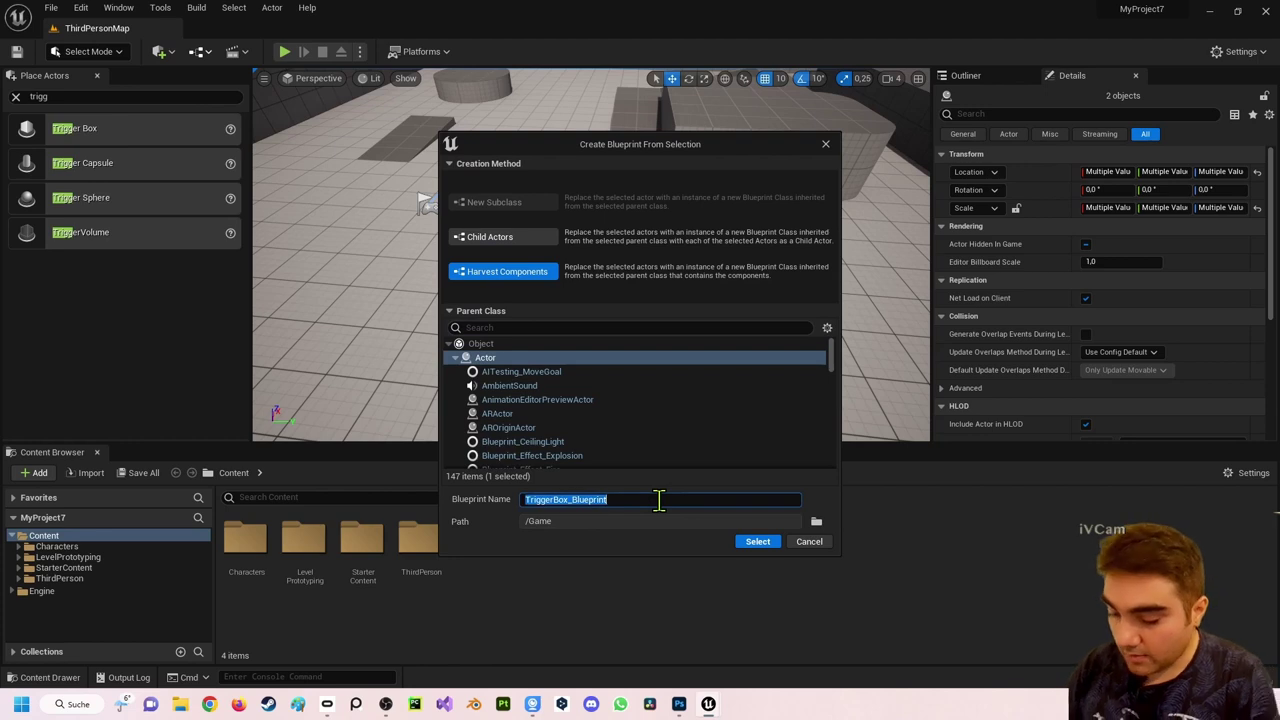
pyautogui.write('BP_PLattform')
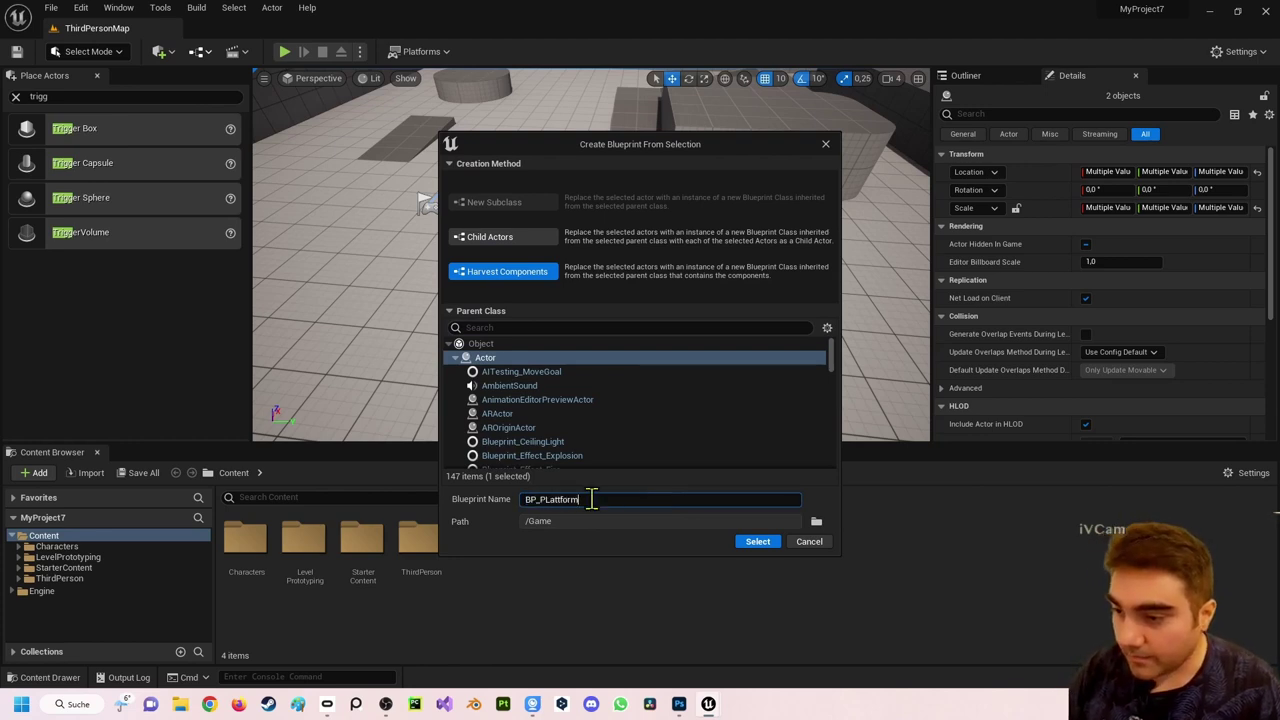
pyautogui.click(752, 545)
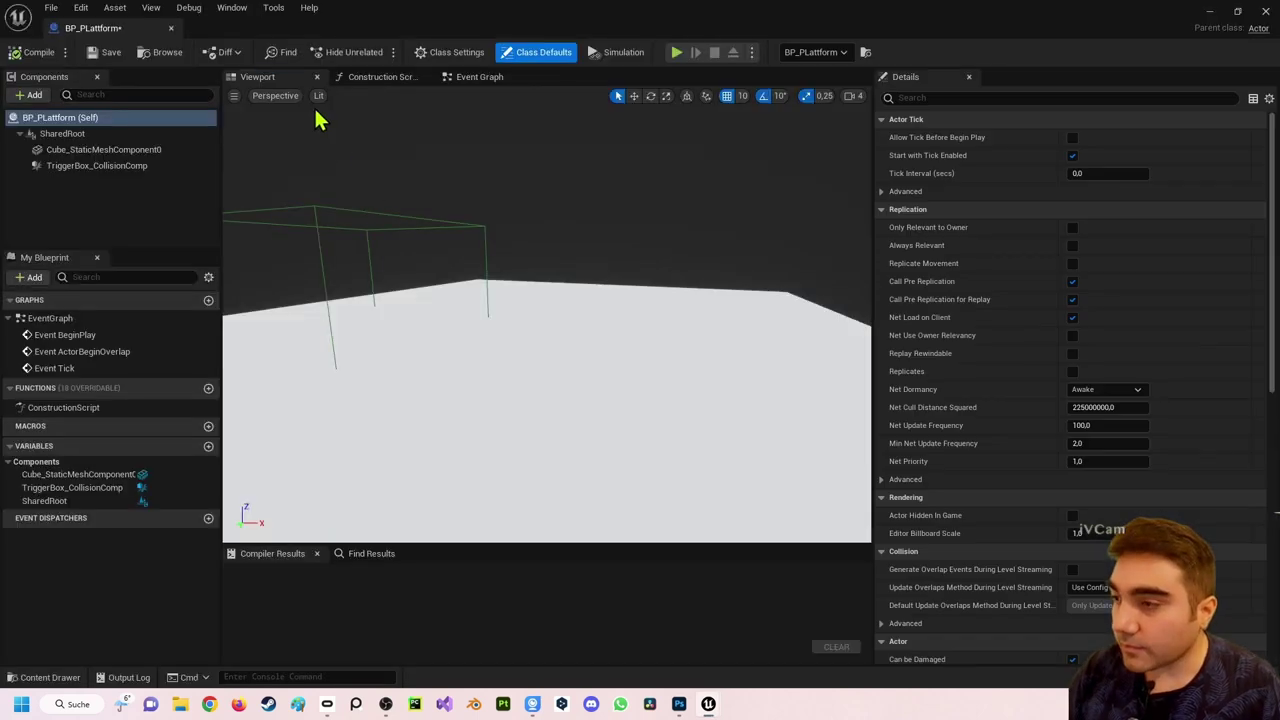
# - Dock the BP_PLattform editor beside ThirdPersonMap and select the trigger box, viewed from above
pyautogui.moveTo(115, 30); pyautogui.dragTo(266, 48)
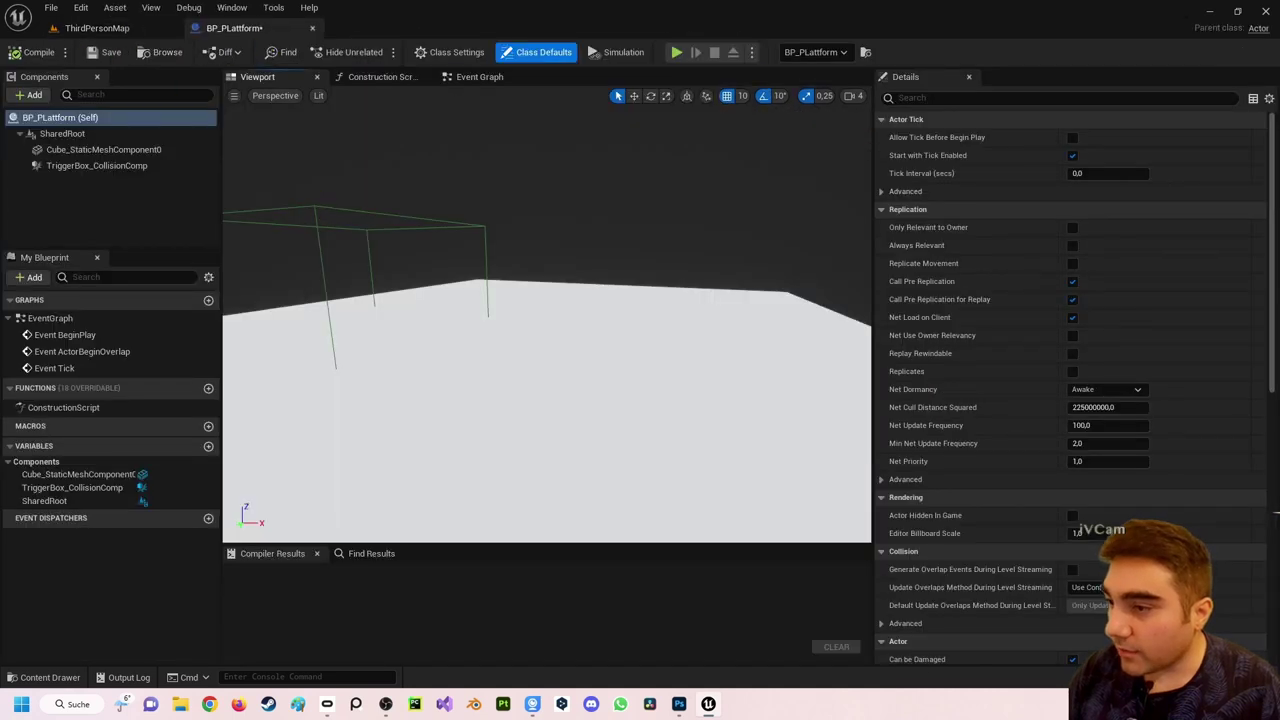
pyautogui.click(329, 197)
pyautogui.scroll(-3, 366, 208)
pyautogui.moveTo(354, 208); pyautogui.dragTo(260, 100, button='right')
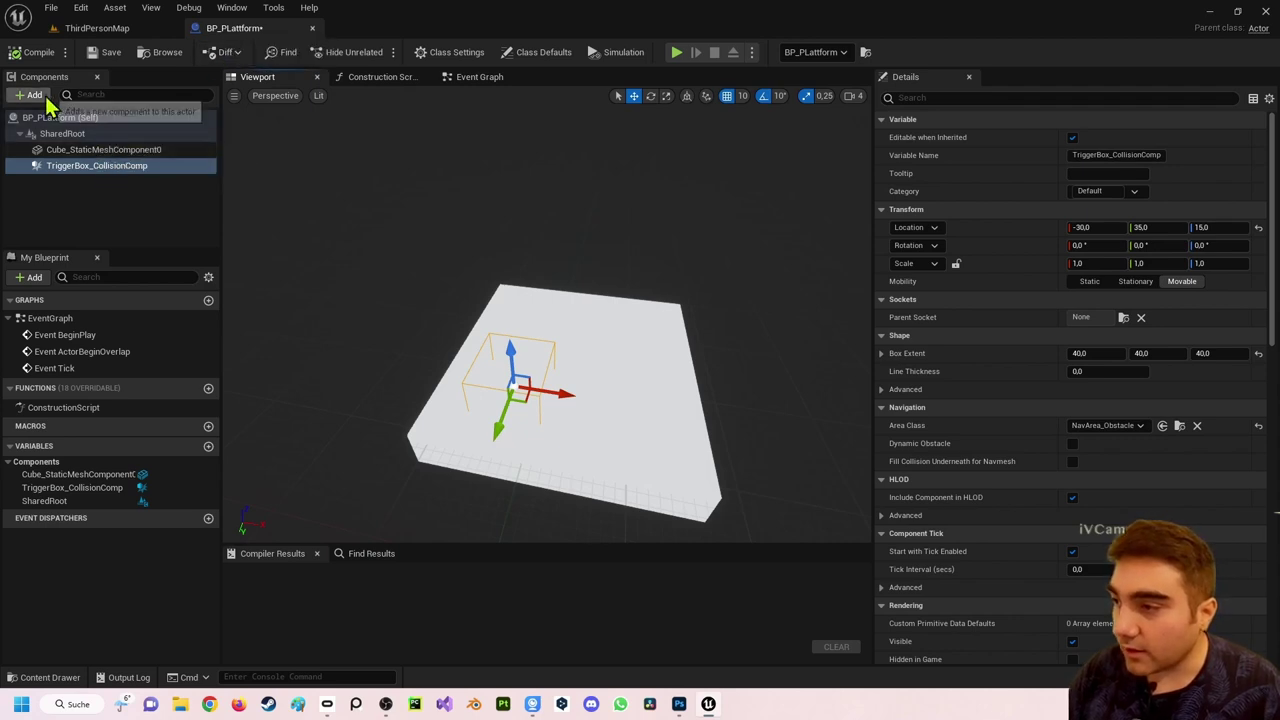
# - Browse the Add component list without adding anything, then reselect TriggerBox_CollisionComp
pyautogui.click(29, 94)
pyautogui.scroll(-5, 80, 312)
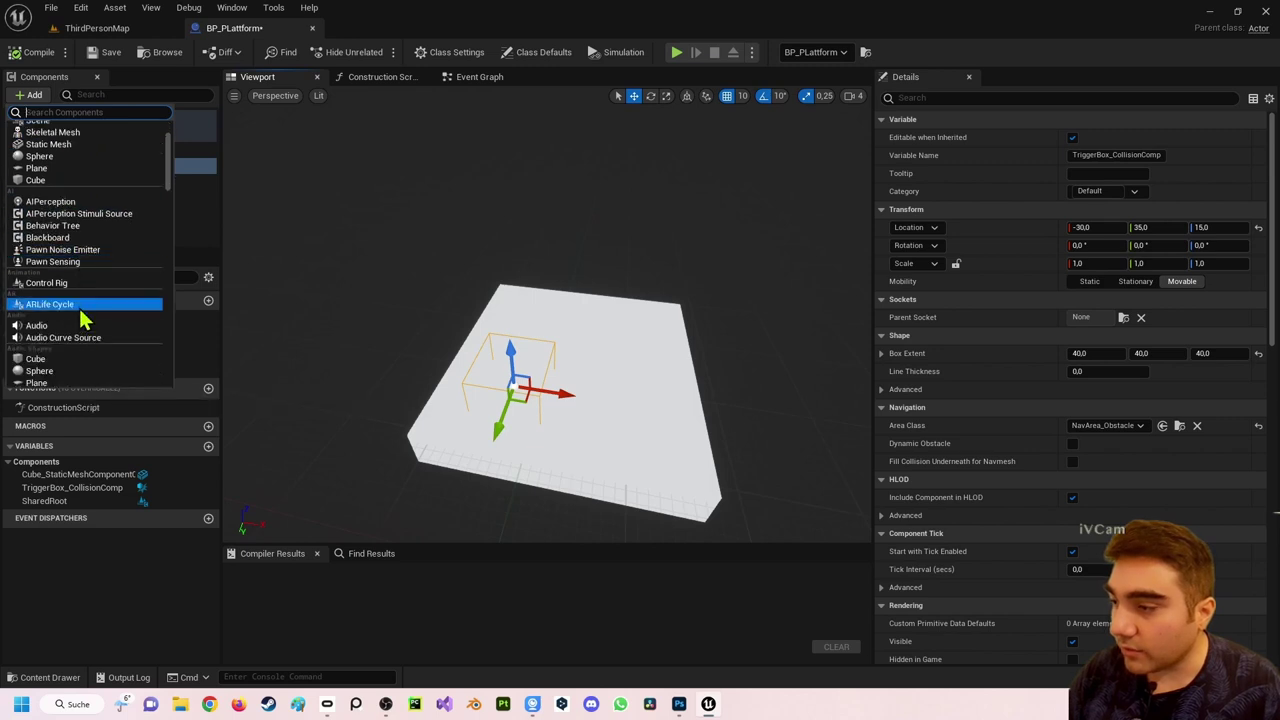
pyautogui.scroll(-5, 84, 312)
pyautogui.scroll(-5, 110, 290)
pyautogui.click(184, 212)
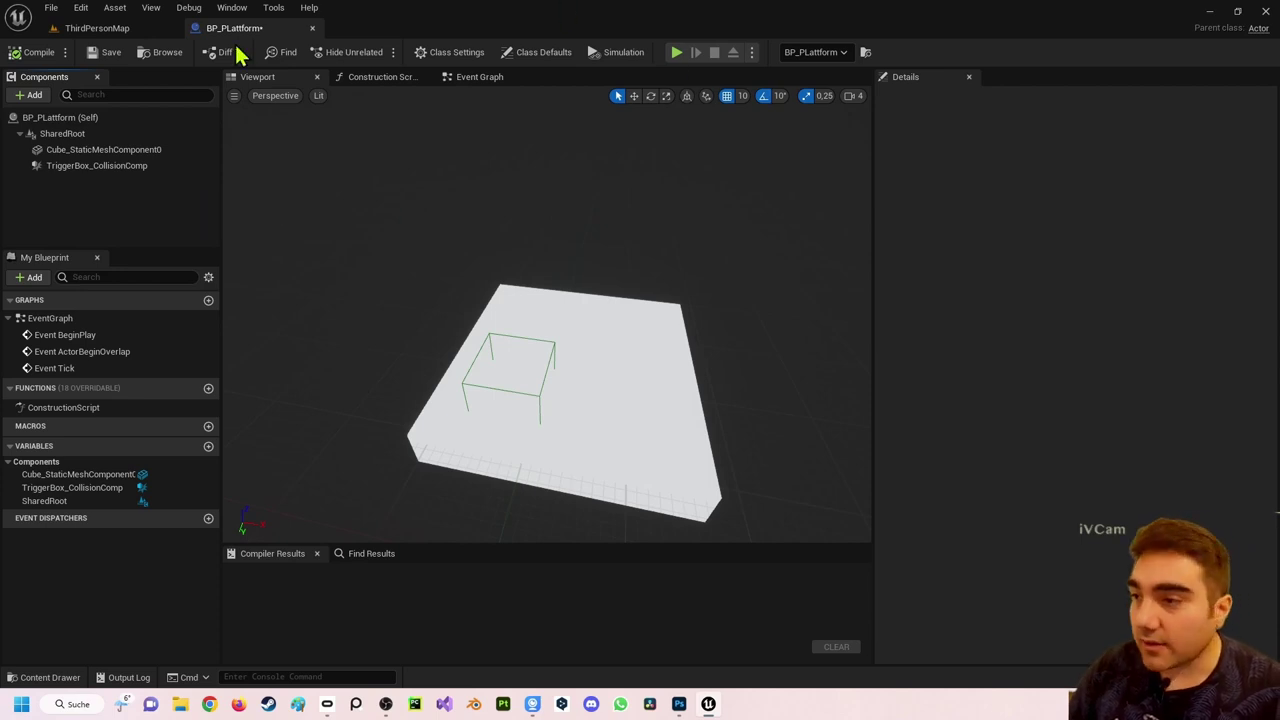
pyautogui.click(138, 170)
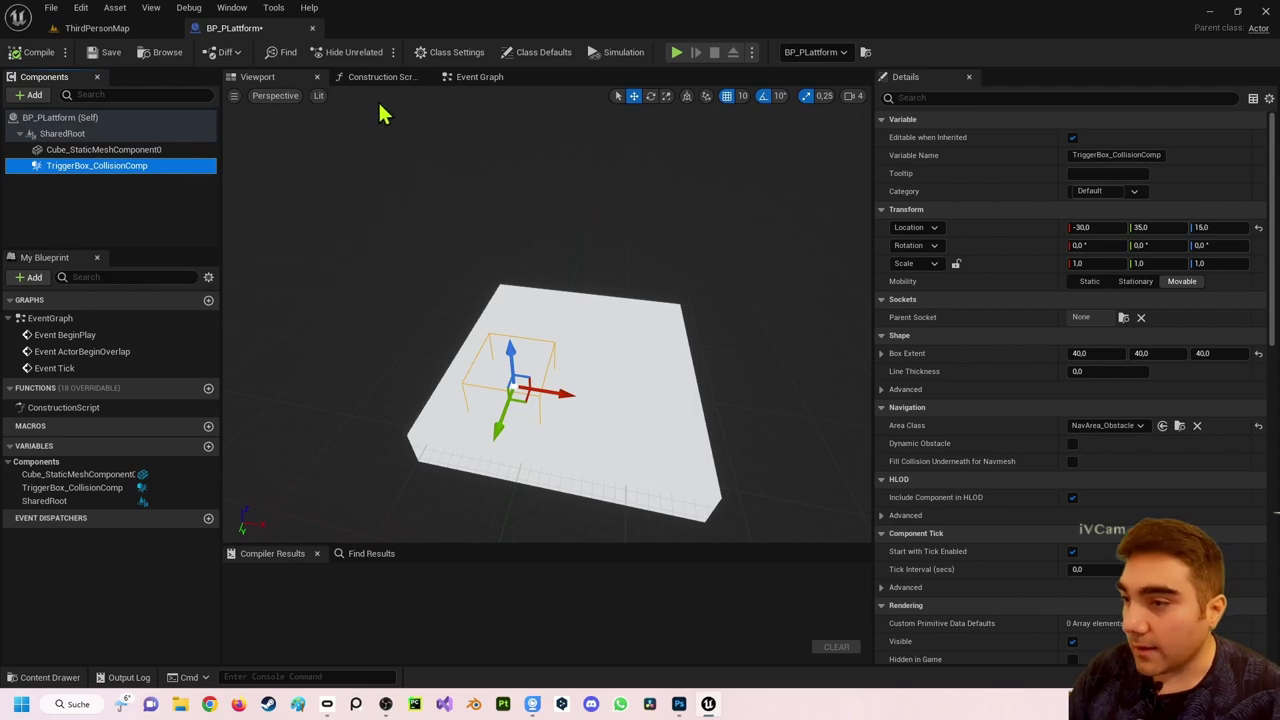
# - Delete the default BeginPlay, ActorBeginOverlap and Tick nodes from the Event Graph
pyautogui.click(468, 79)
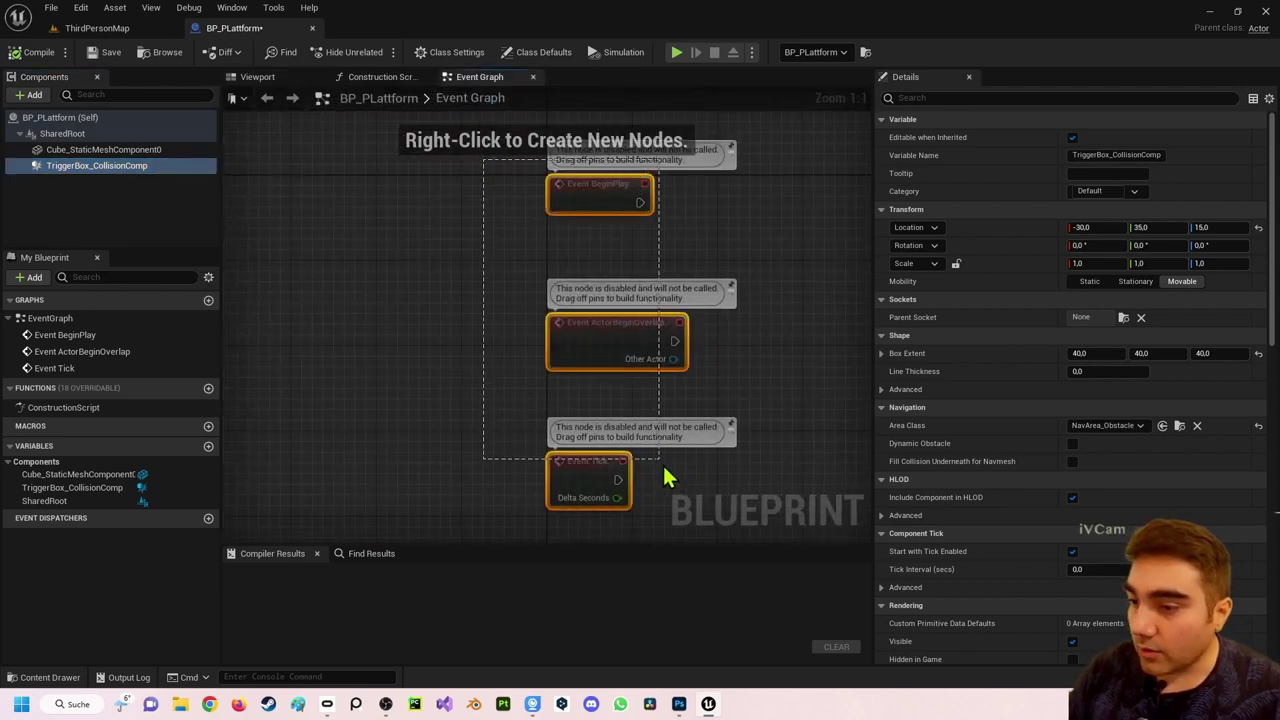
pyautogui.moveTo(486, 173); pyautogui.dragTo(663, 478)
pyautogui.press('Delete')
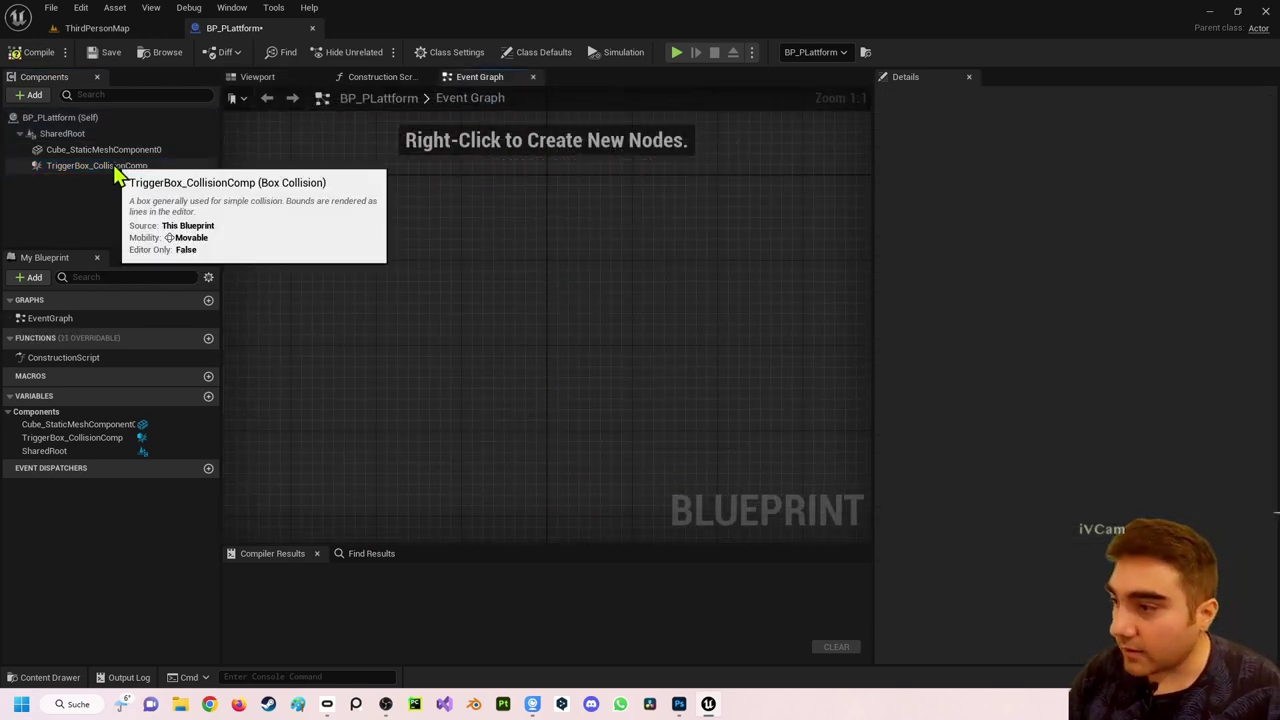
# - Select TriggerBox_CollisionComp and scroll its Details down to the Events section
pyautogui.click(118, 166)
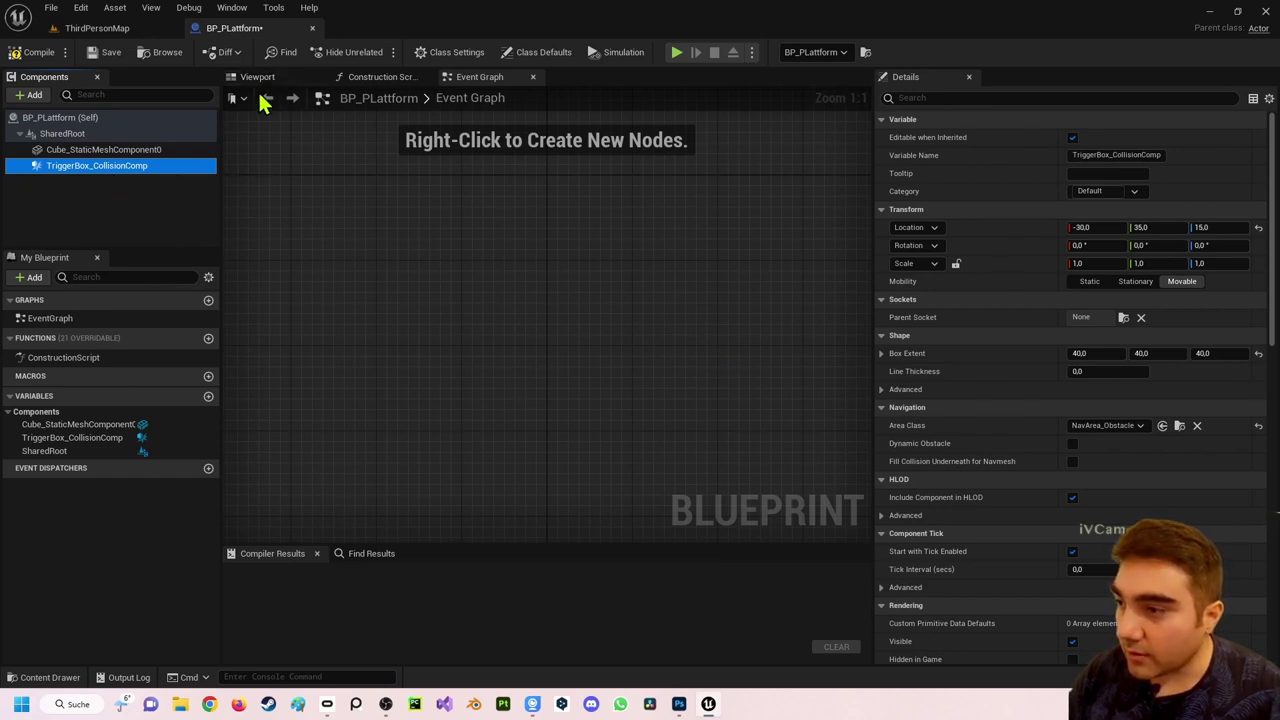
pyautogui.click(258, 78)
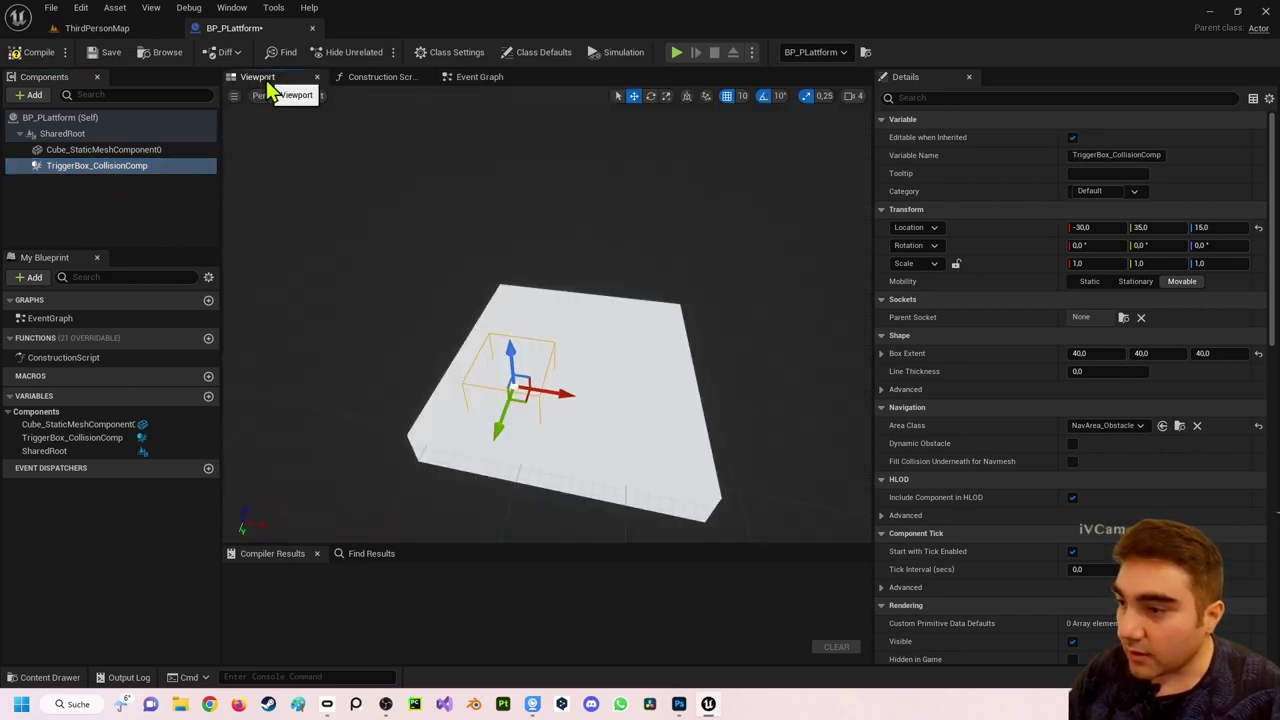
pyautogui.click(480, 77)
pyautogui.scroll(-2, 1000, 430)
pyautogui.scroll(-6, 1014, 475)
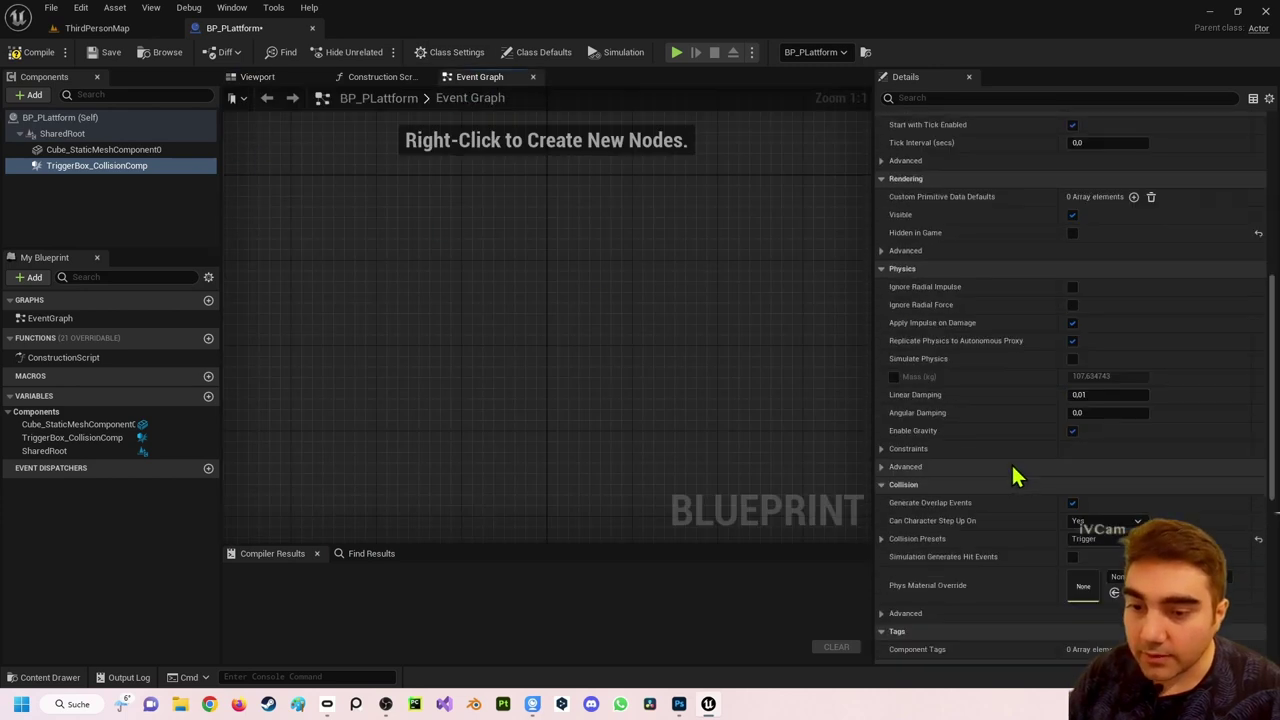
pyautogui.scroll(-5, 994, 471)
pyautogui.scroll(-2, 991, 462)
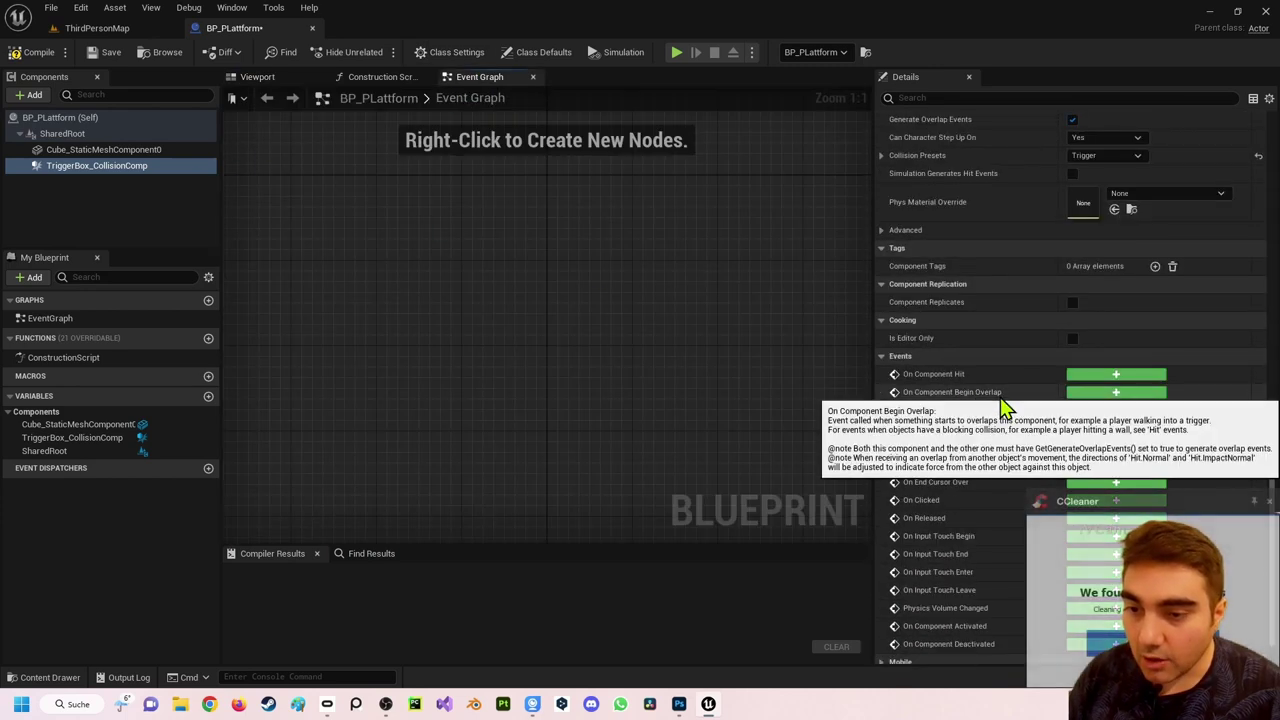
pyautogui.click(1270, 502)
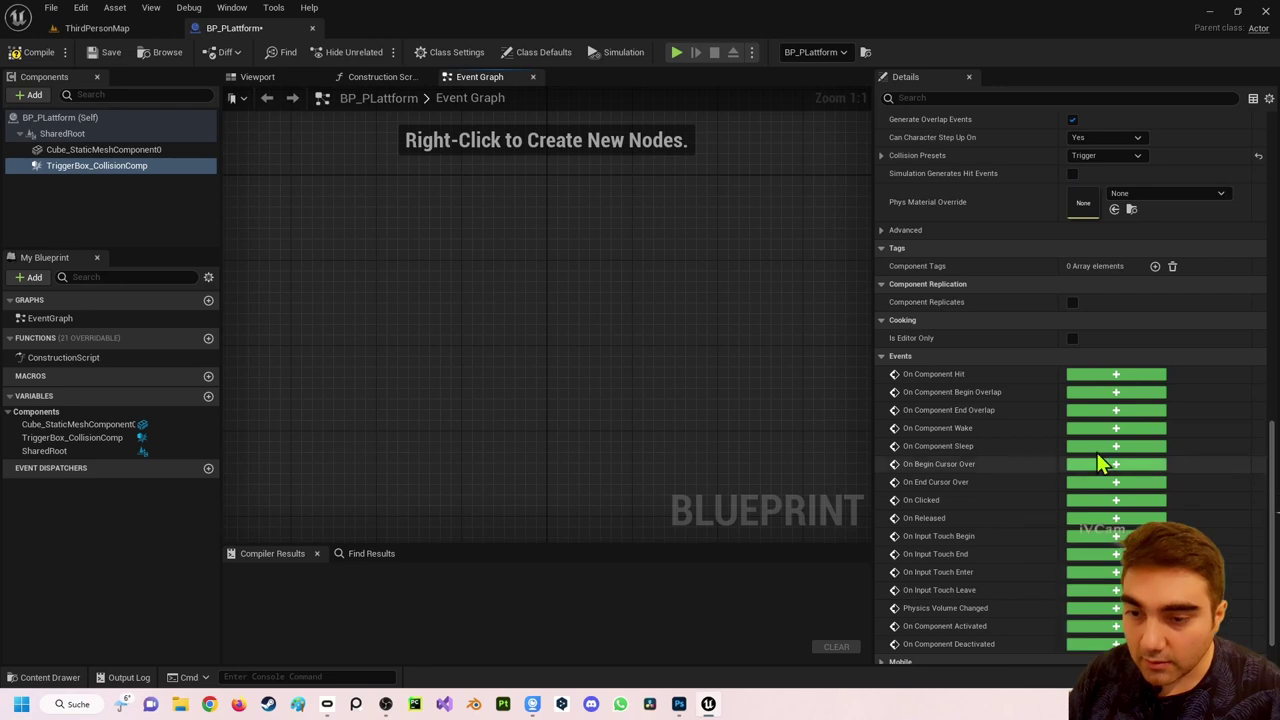
# - Add the trigger box's On Component Begin Overlap event wired into a Move Component To node
pyautogui.click(1087, 392)
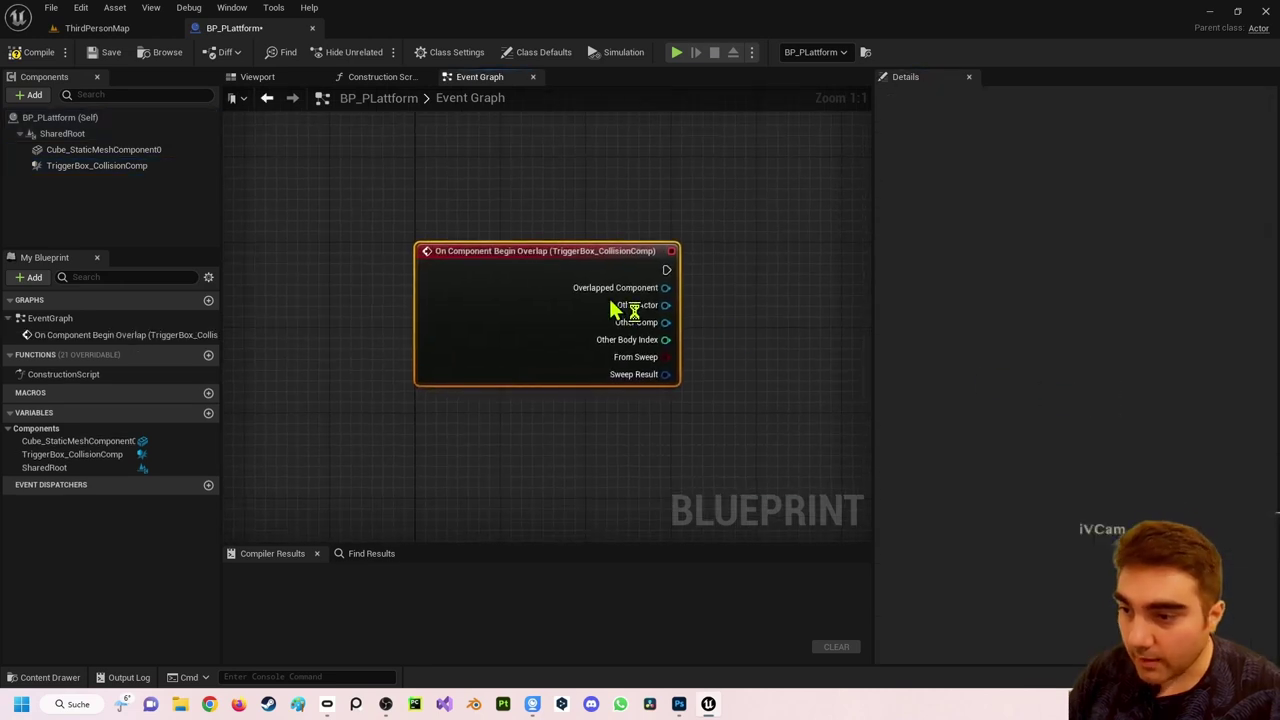
pyautogui.moveTo(567, 281); pyautogui.dragTo(536, 212, button='right')
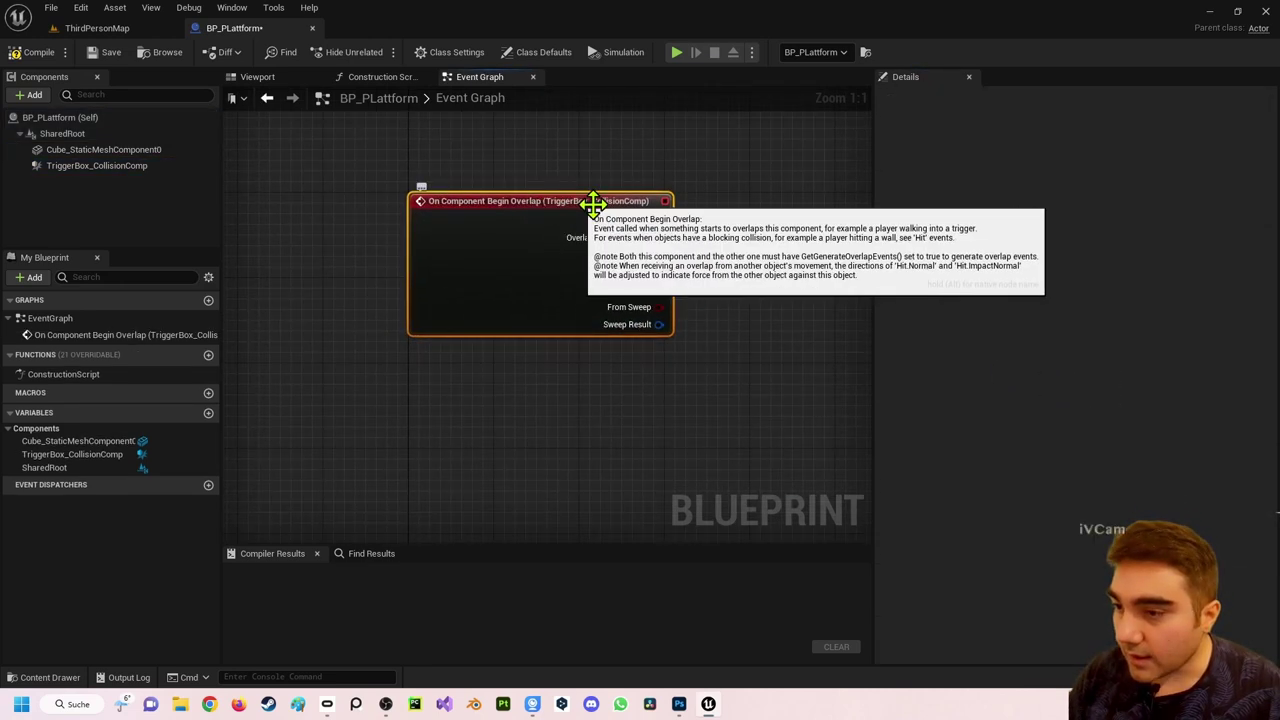
pyautogui.moveTo(554, 283); pyautogui.dragTo(465, 259, button='right')
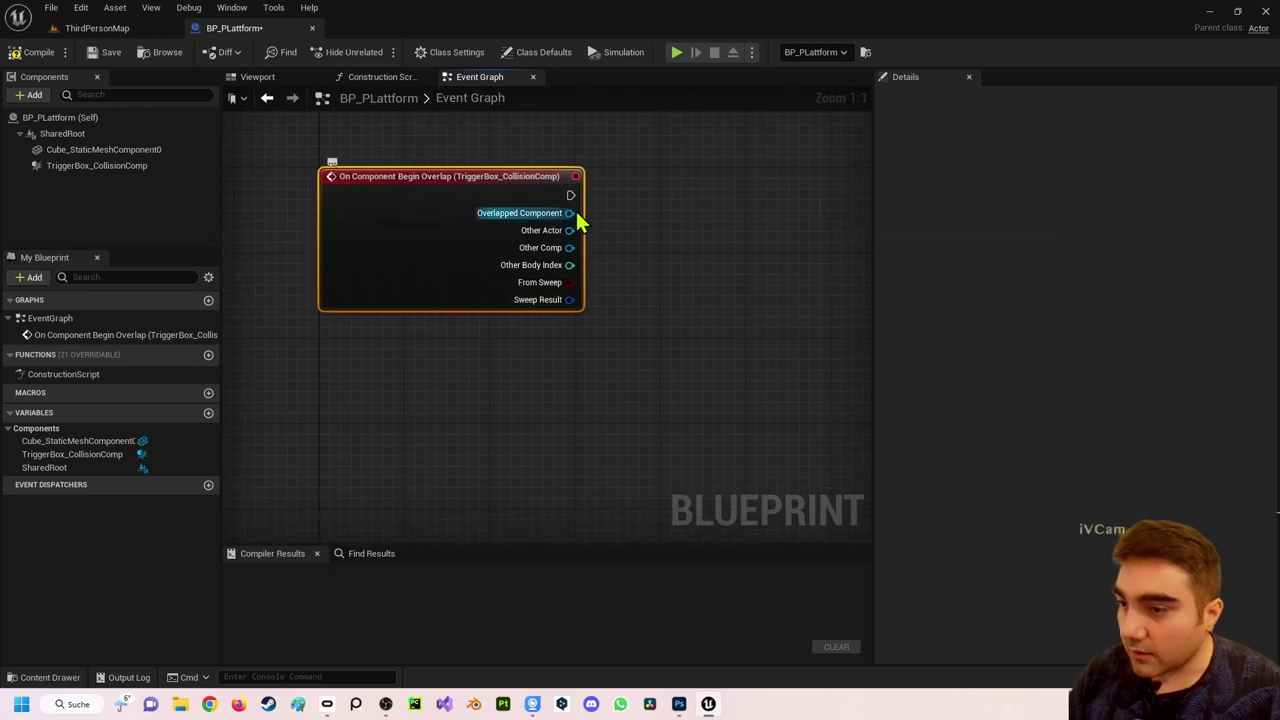
pyautogui.moveTo(571, 195); pyautogui.dragTo(800, 205)
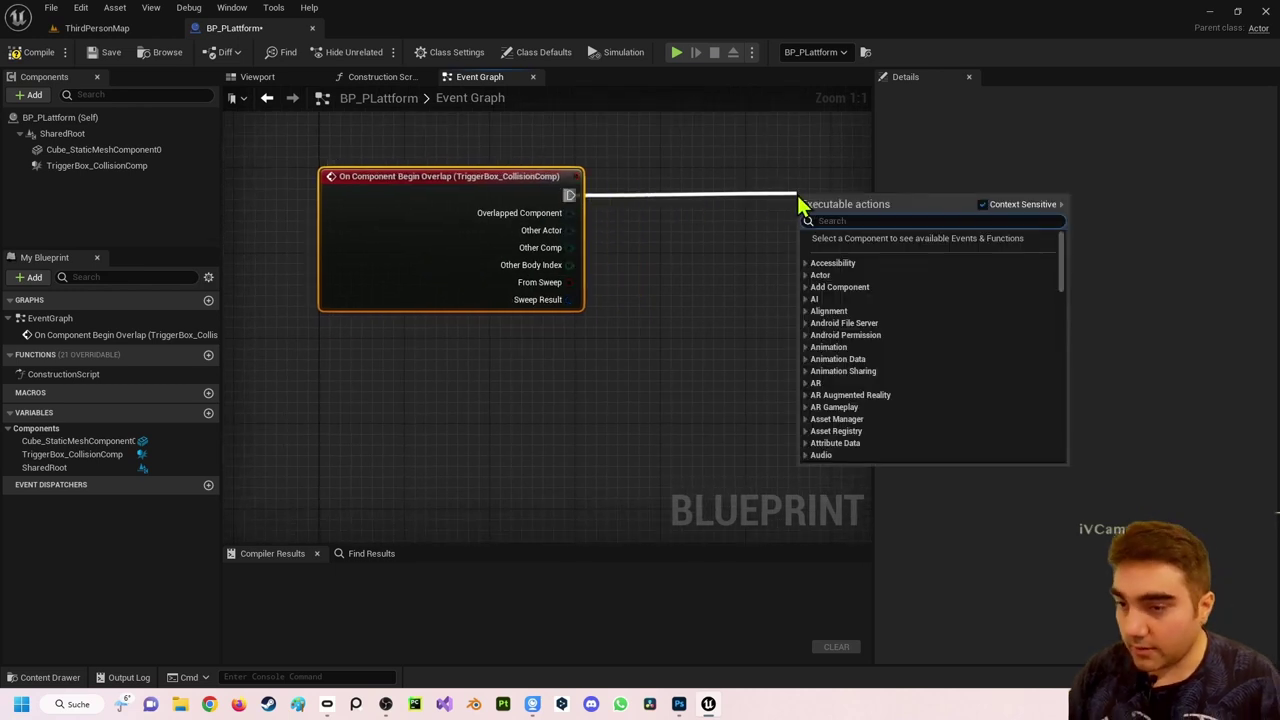
pyautogui.write('move')
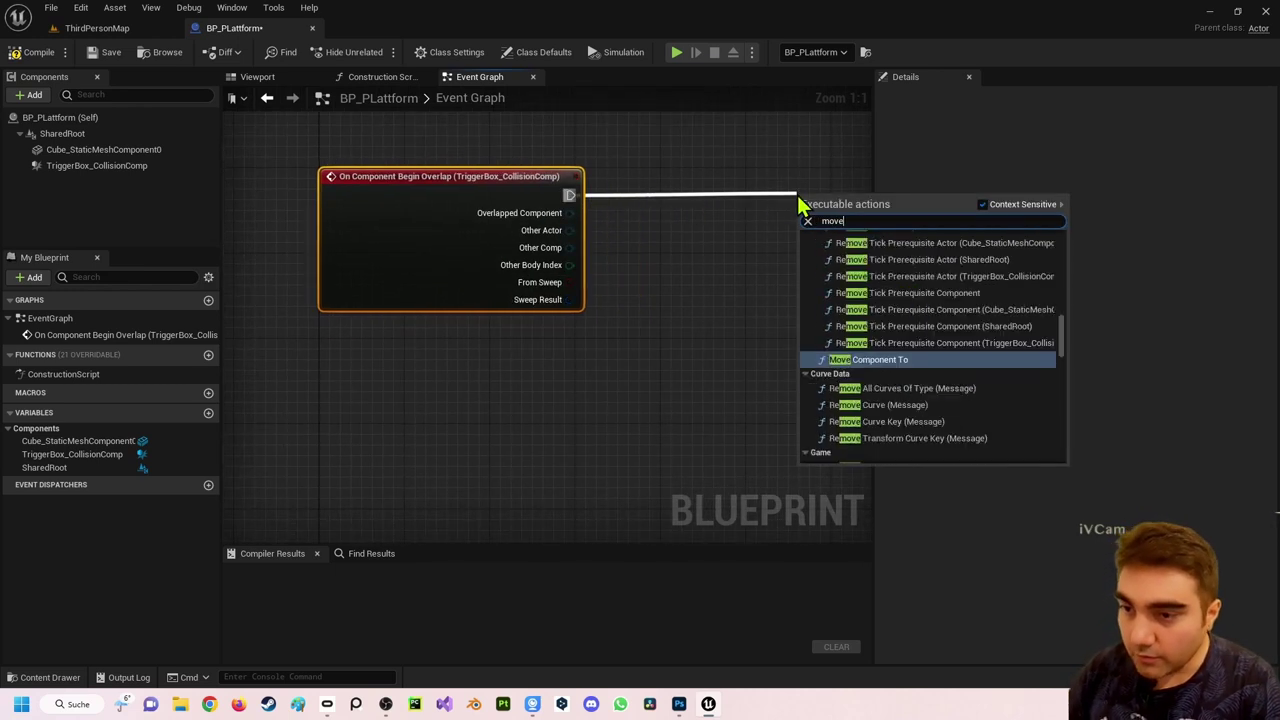
pyautogui.write('com')
pyautogui.press('Return')
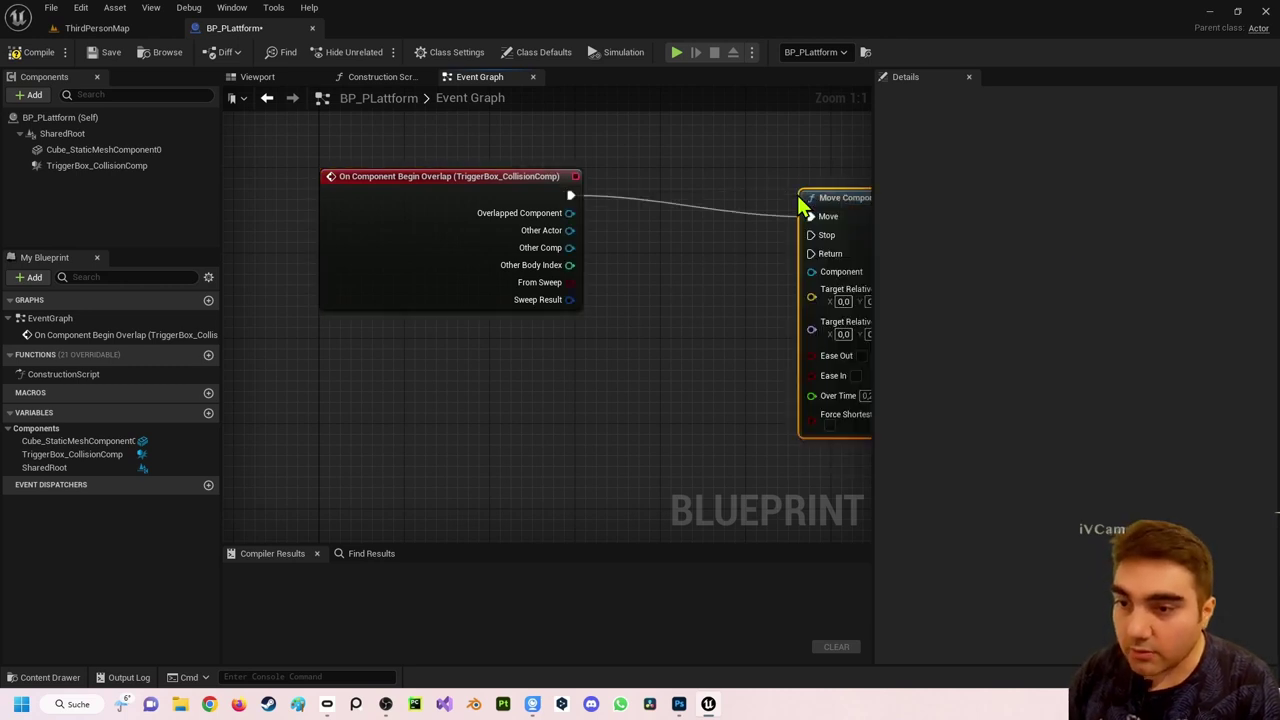
# - Line up Move Component To beside the event and bring the cube mesh into the graph
pyautogui.moveTo(890, 220); pyautogui.dragTo(683, 212, button='right')
pyautogui.moveTo(683, 212); pyautogui.dragTo(726, 194)
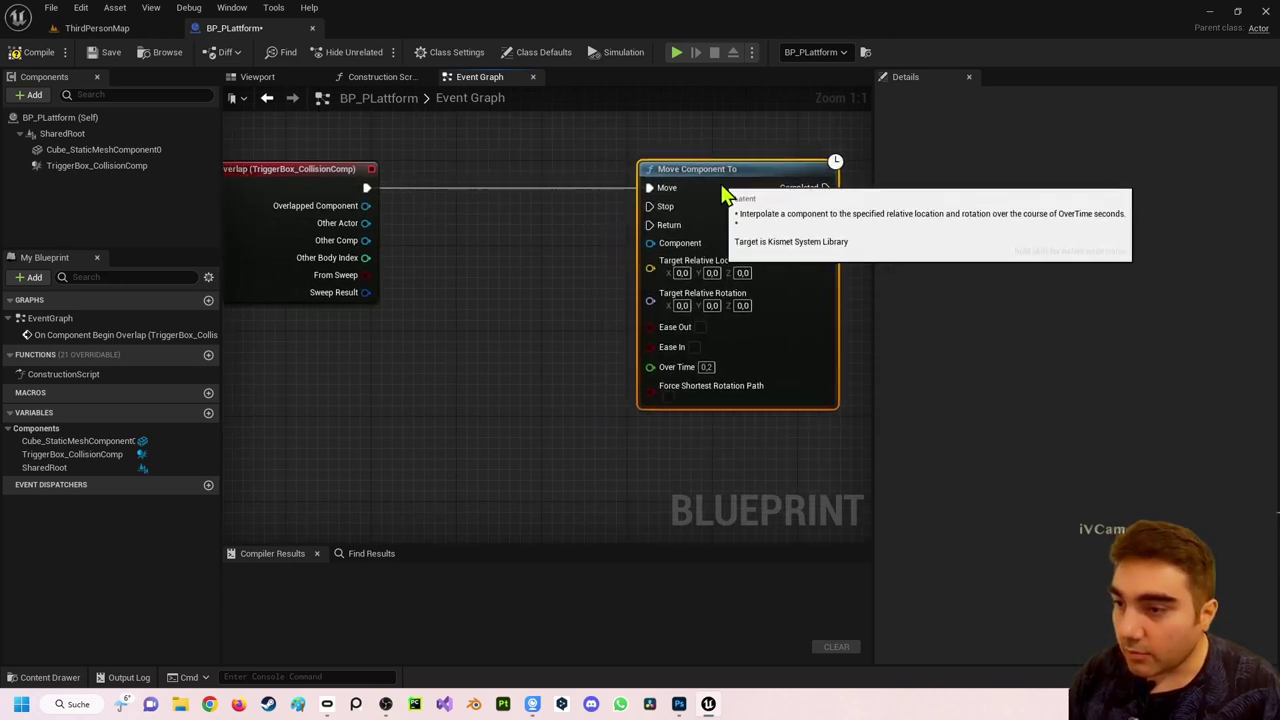
pyautogui.moveTo(634, 206); pyautogui.dragTo(592, 223, button='right')
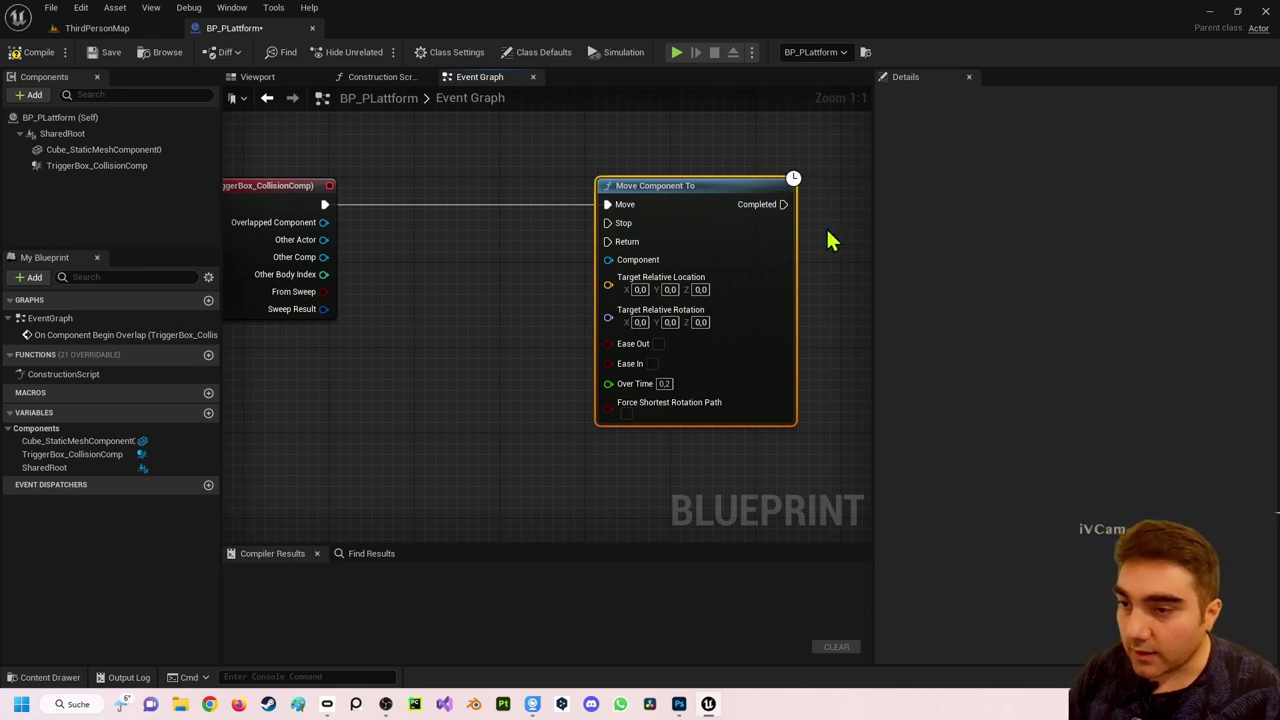
pyautogui.scroll(-2, 545, 283)
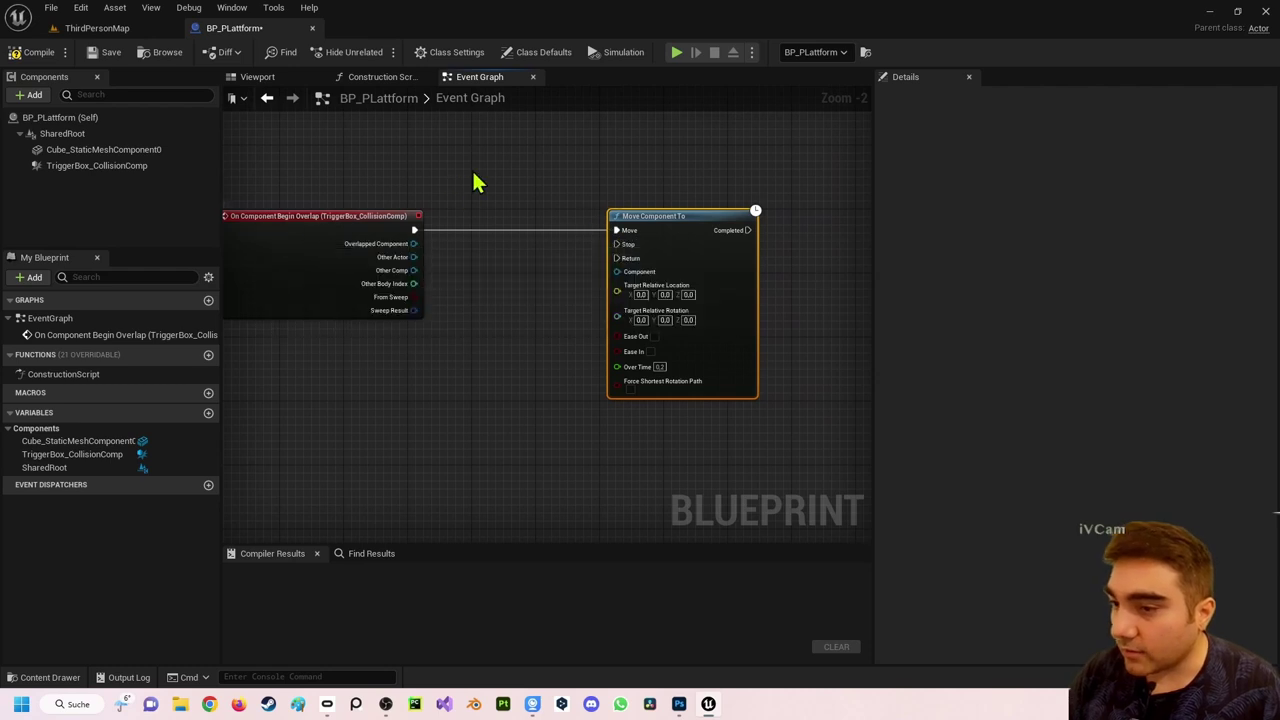
pyautogui.moveTo(432, 354); pyautogui.dragTo(452, 322, button='right')
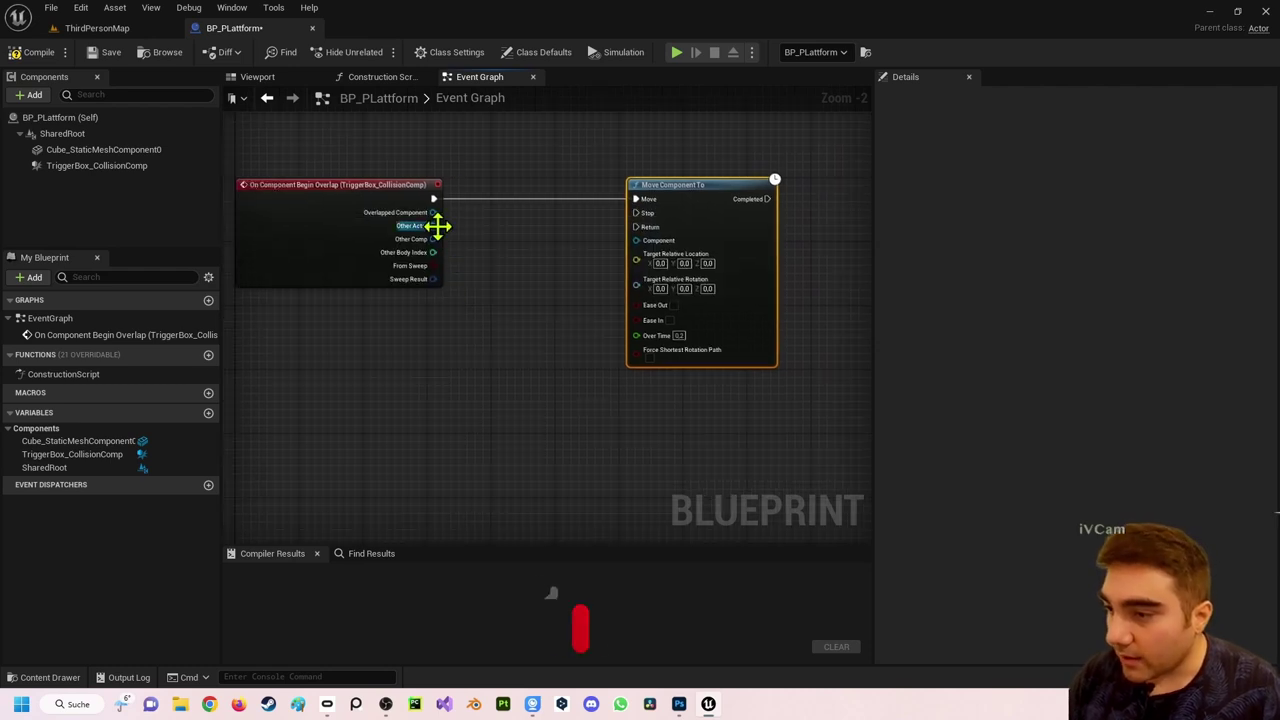
pyautogui.moveTo(432, 225); pyautogui.dragTo(573, 300)
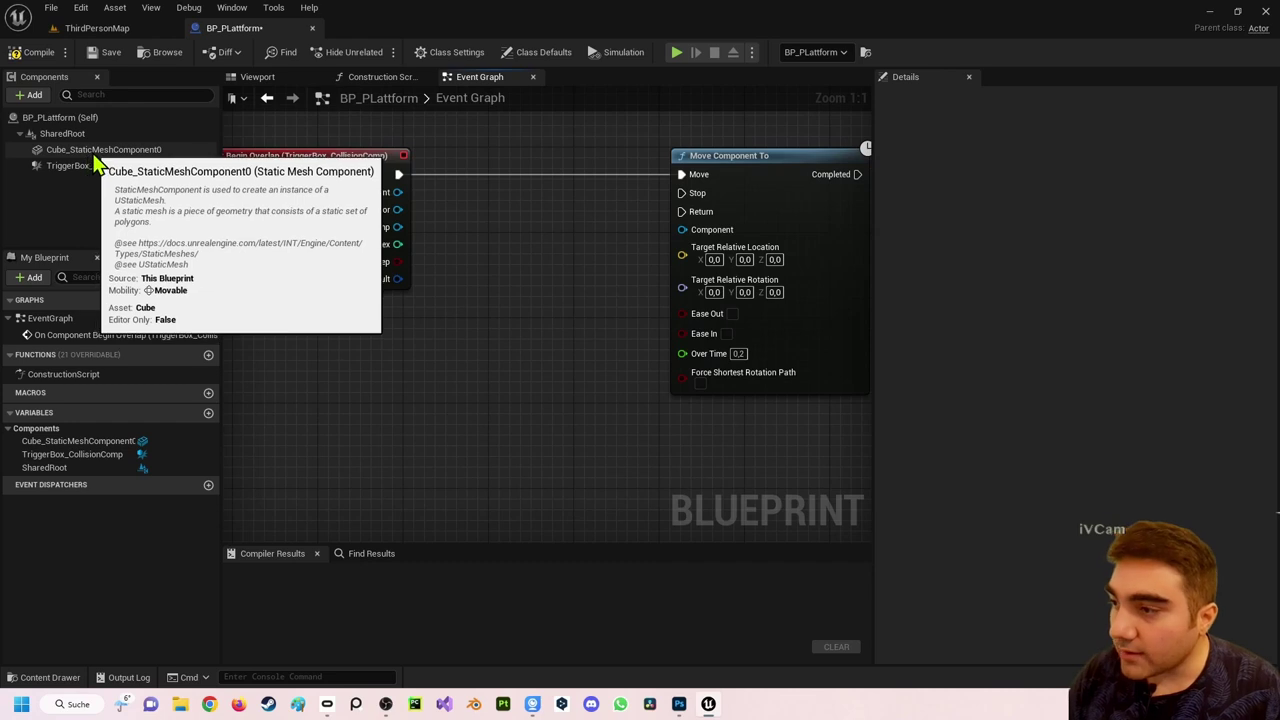
pyautogui.moveTo(88, 160)
pyautogui.mouseDown()
pyautogui.moveTo(725, 235)
pyautogui.moveTo(705, 182)
pyautogui.mouseUp()
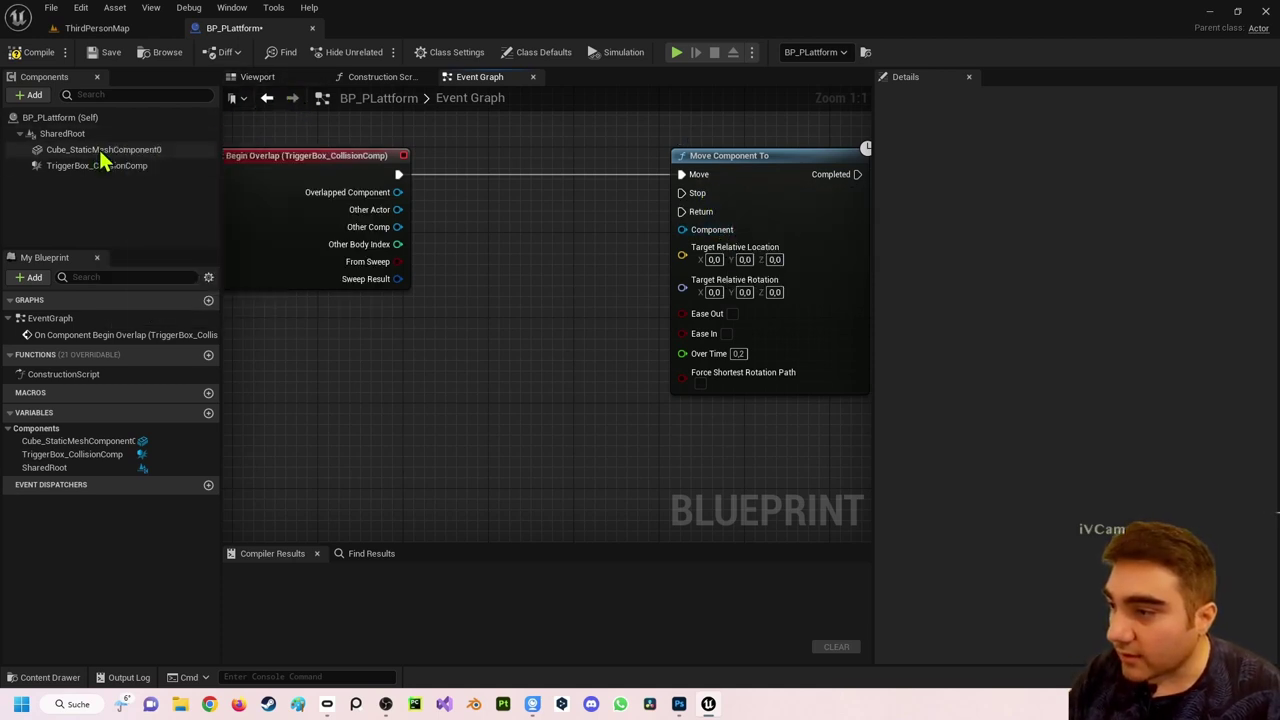
# - Wire Cube_StaticMeshComponent0 into Move Component To's Component pin, then return to ThirdPersonMap
pyautogui.moveTo(103, 149); pyautogui.dragTo(486, 240)
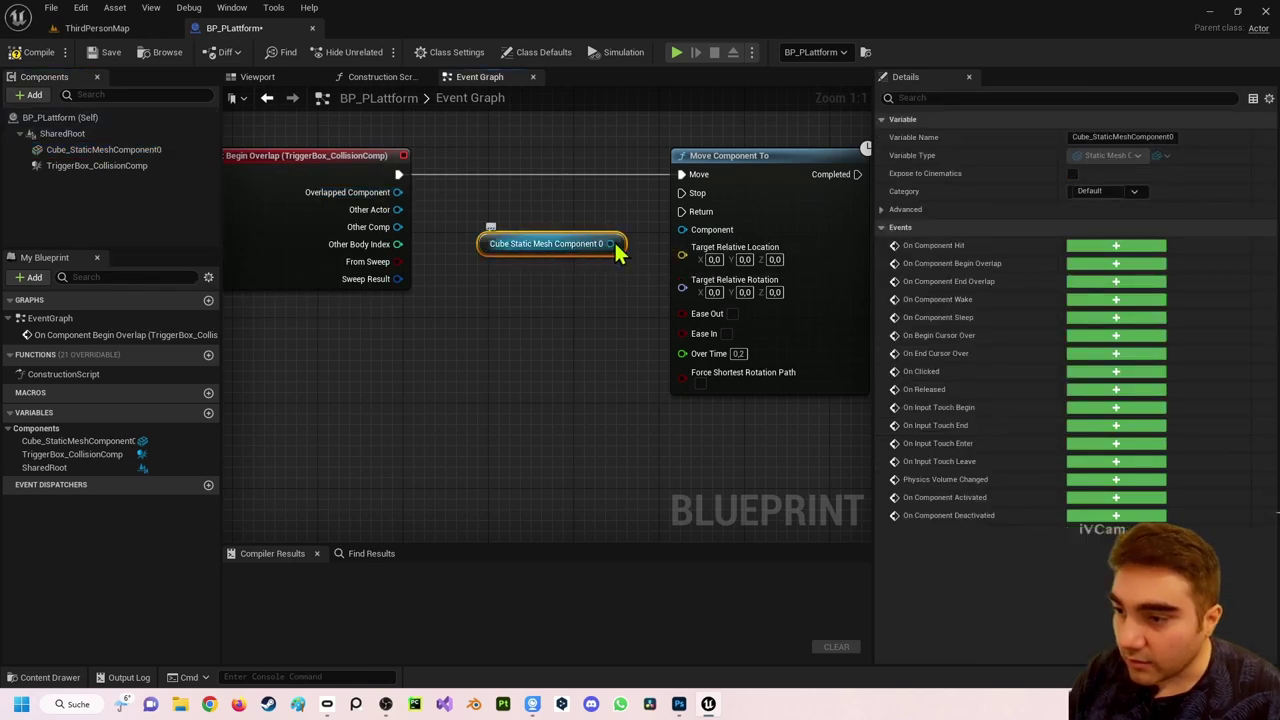
pyautogui.moveTo(608, 243); pyautogui.dragTo(684, 230)
pyautogui.moveTo(570, 245); pyautogui.dragTo(570, 234)
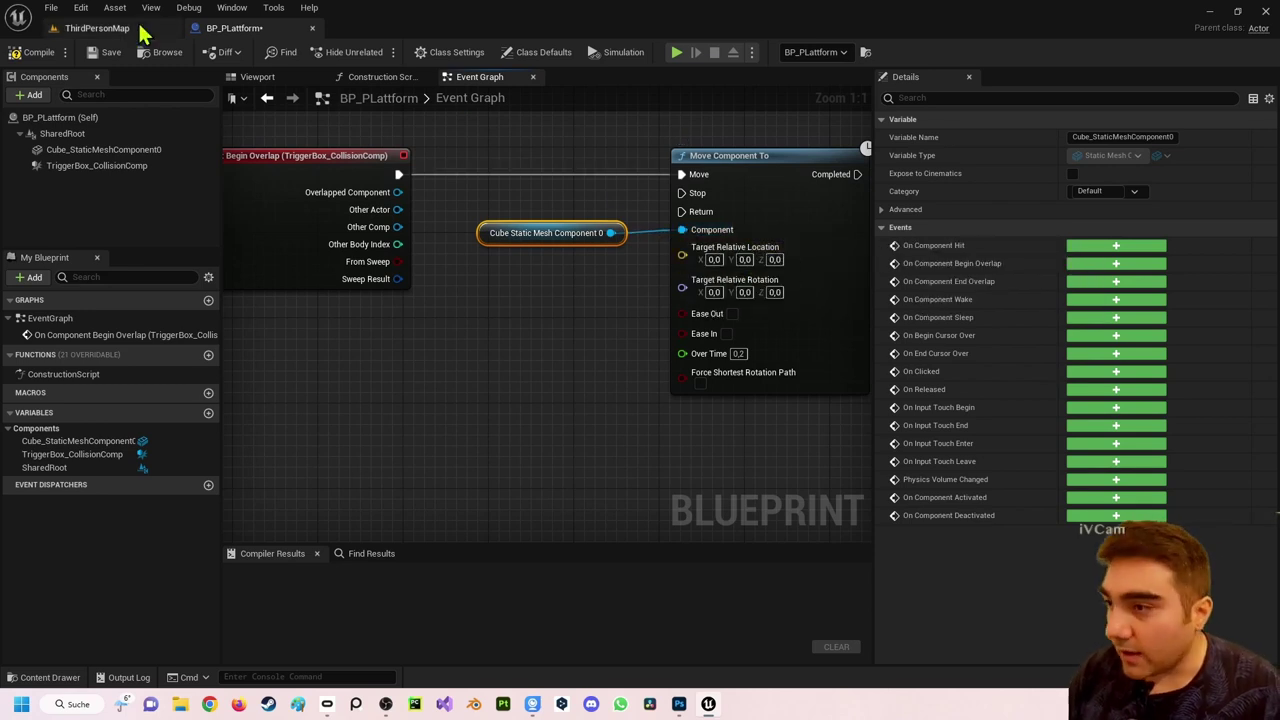
pyautogui.click(100, 30)
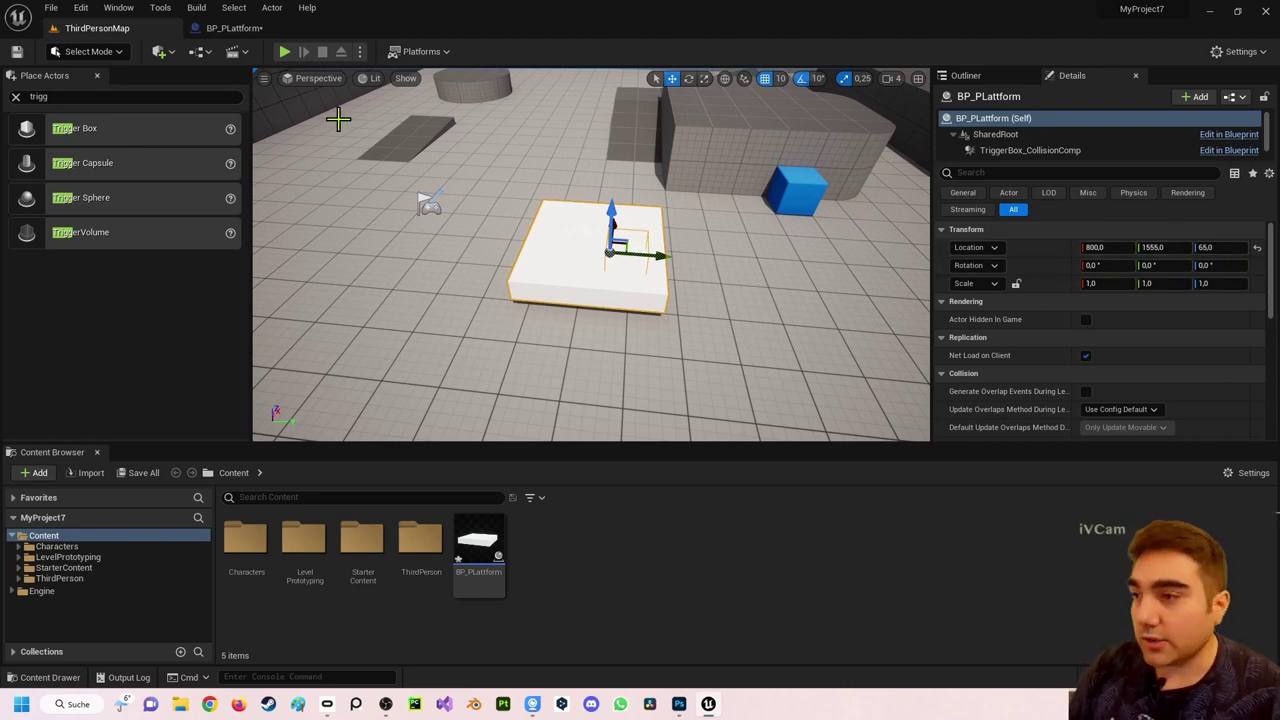
# - Open BP_PLattform's 3D preview, check the cube's transform and frame the platform
pyautogui.click(228, 28)
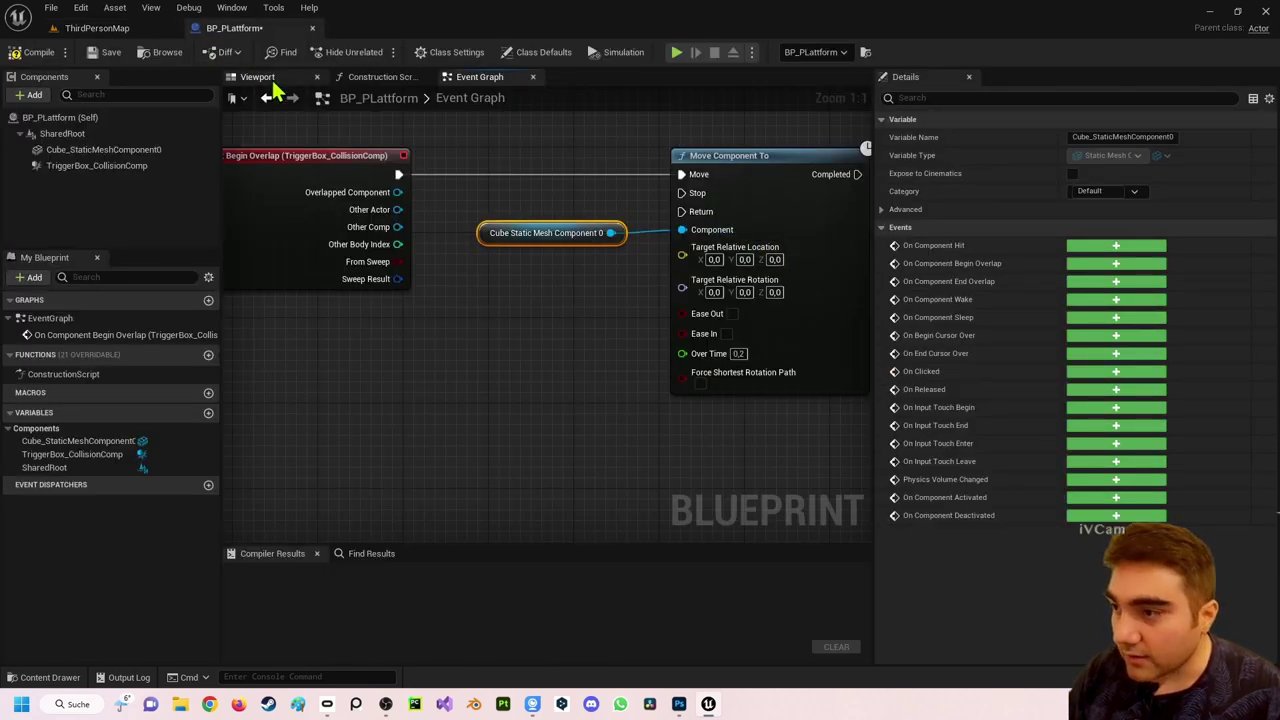
pyautogui.click(262, 77)
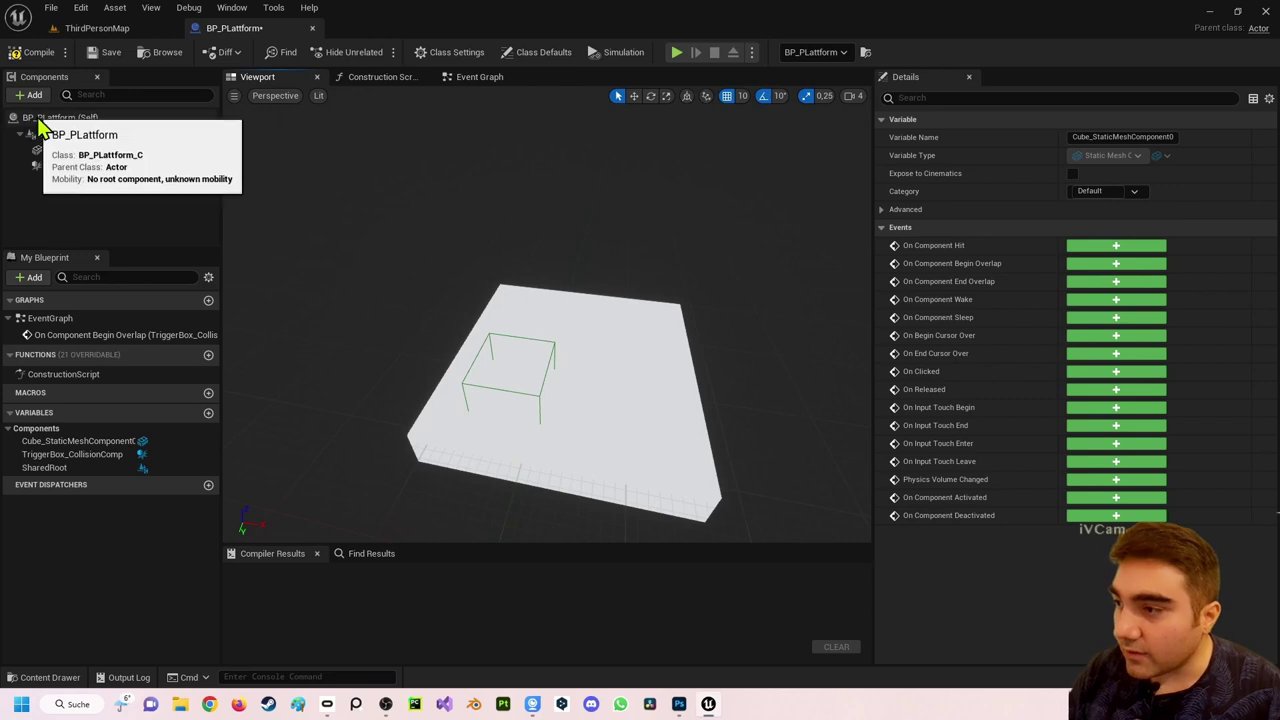
pyautogui.click(556, 311)
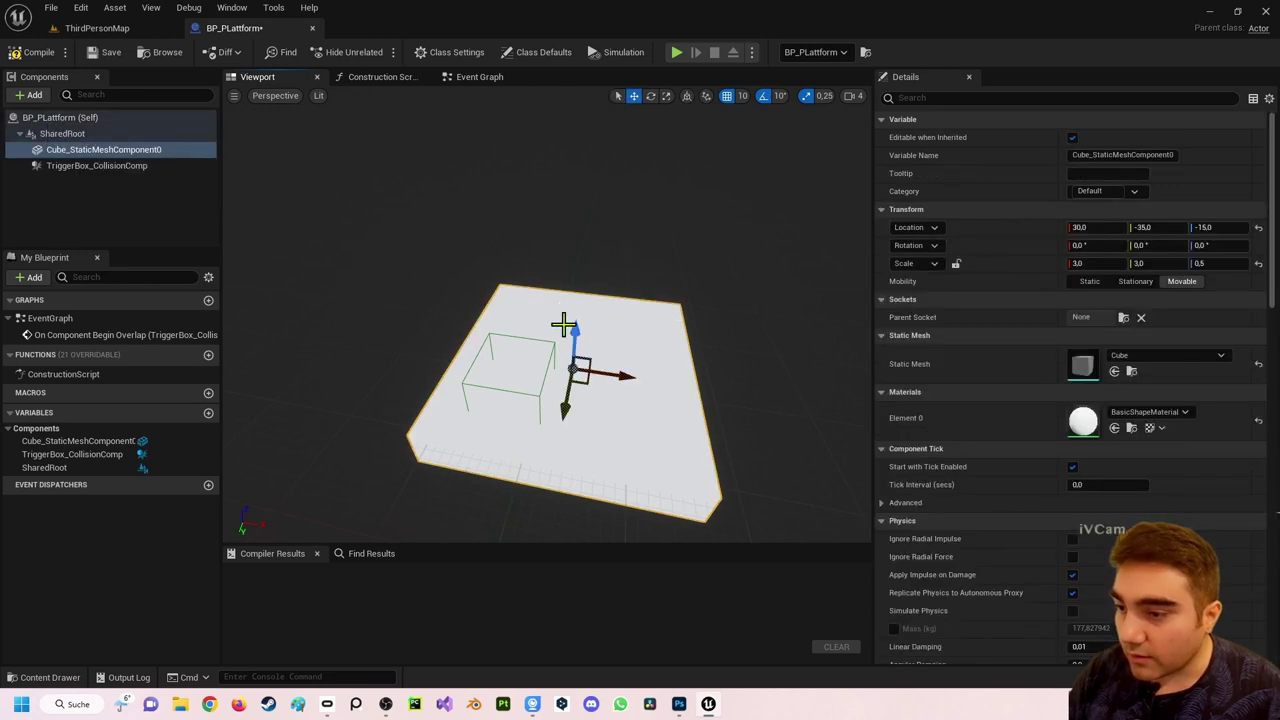
pyautogui.click(60, 117)
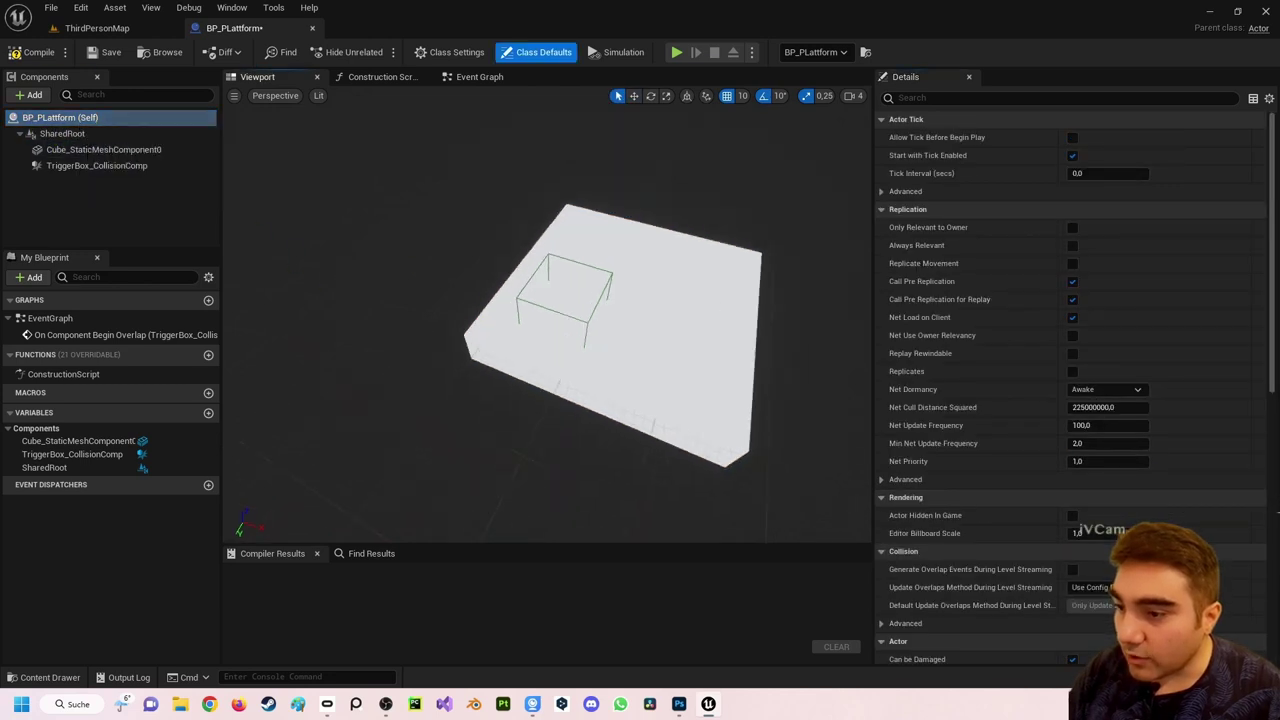
pyautogui.scroll(5, 347, 285)
pyautogui.press('f')
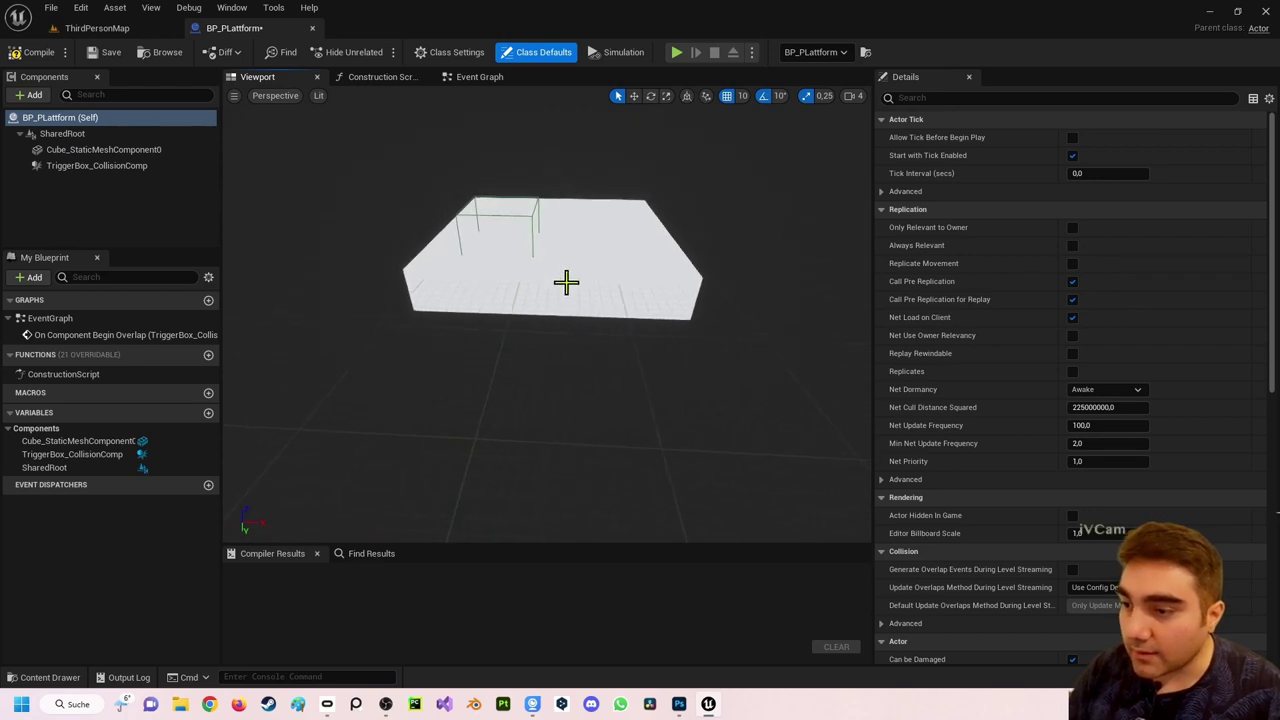
# - Set Move Component To's Target Relative Location Z to 200 and orbit the platform preview
pyautogui.click(475, 86)
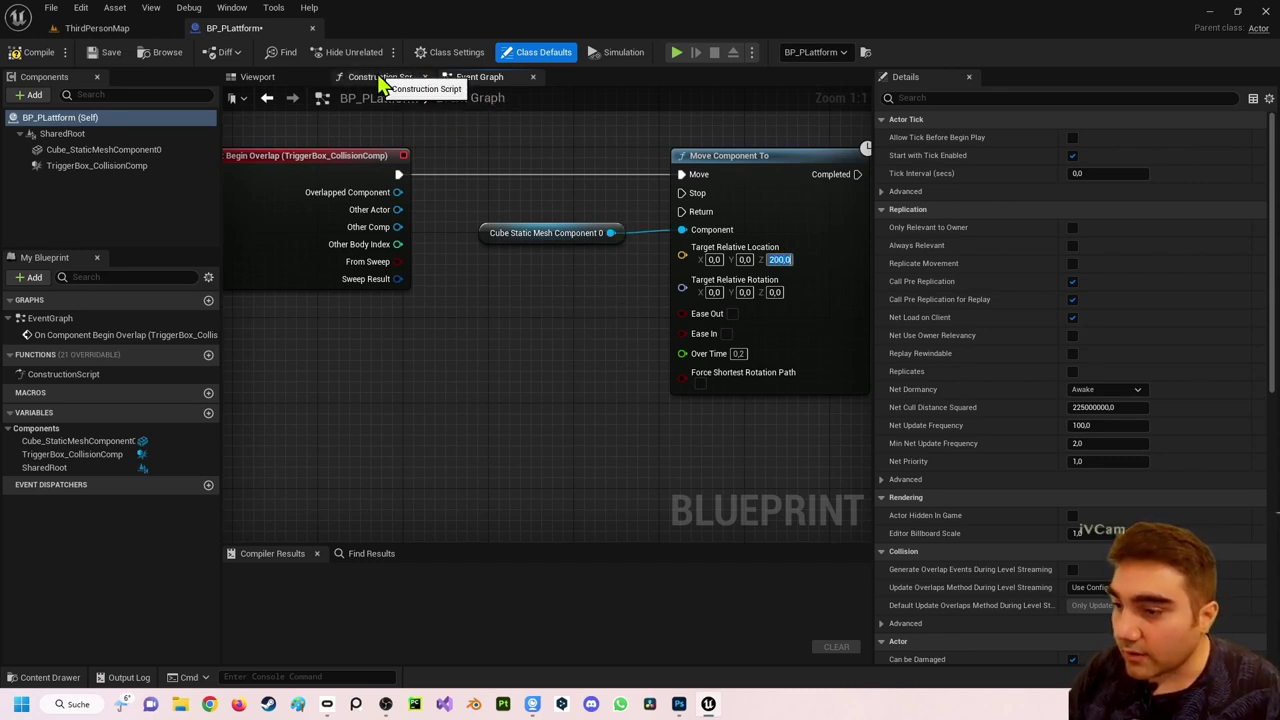
pyautogui.click(288, 80)
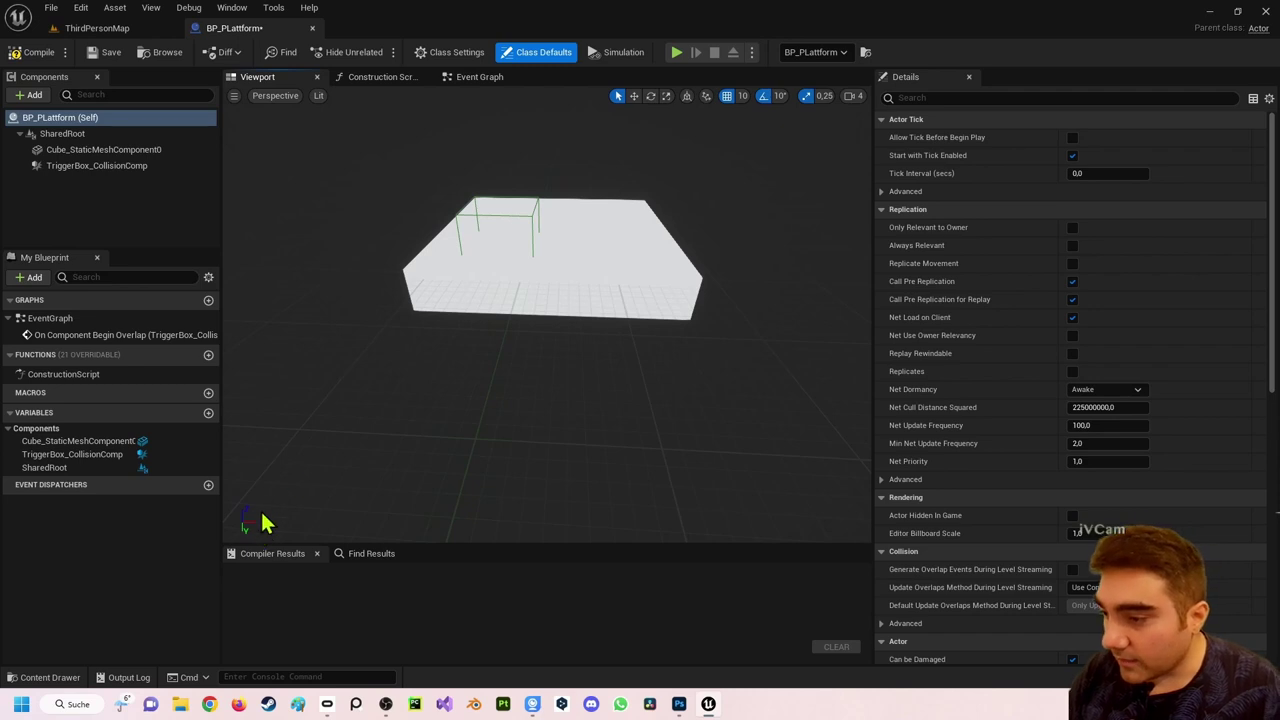
pyautogui.moveTo(265, 522); pyautogui.dragTo(245, 522)
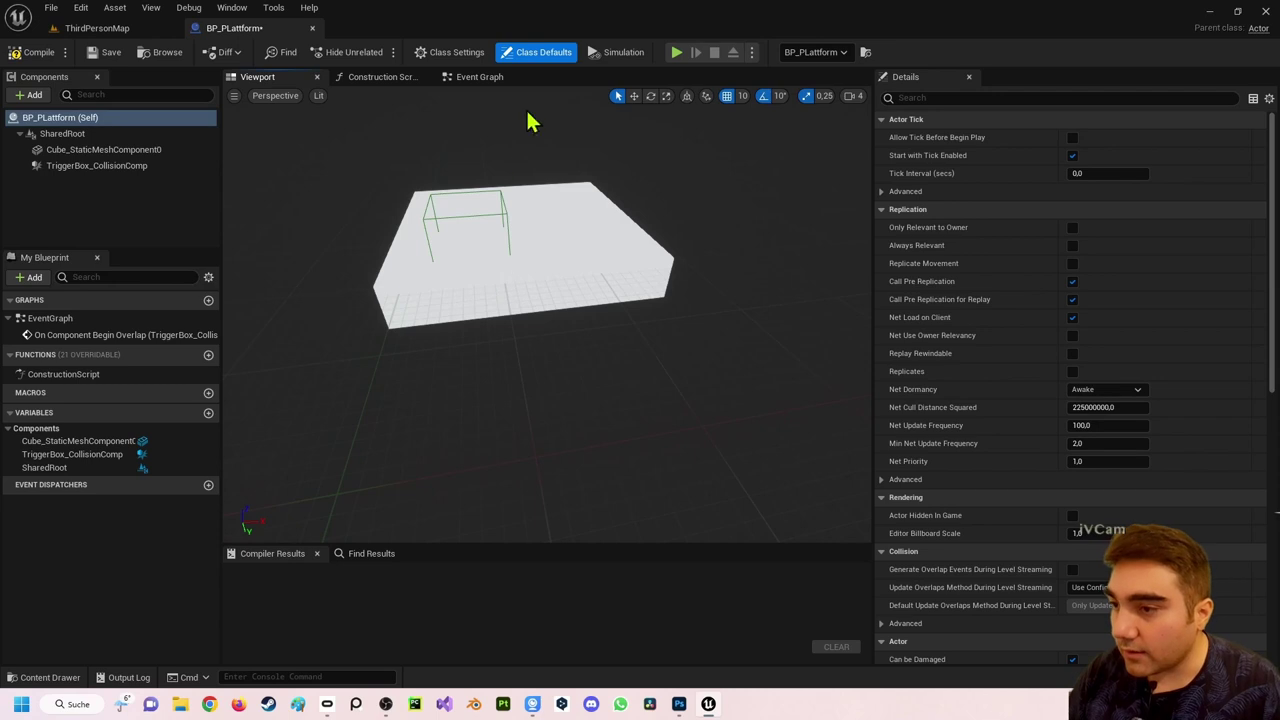
# - Enable ease out and ease in, set Over Time to 10, and compile BP_PLattform
pyautogui.click(480, 78)
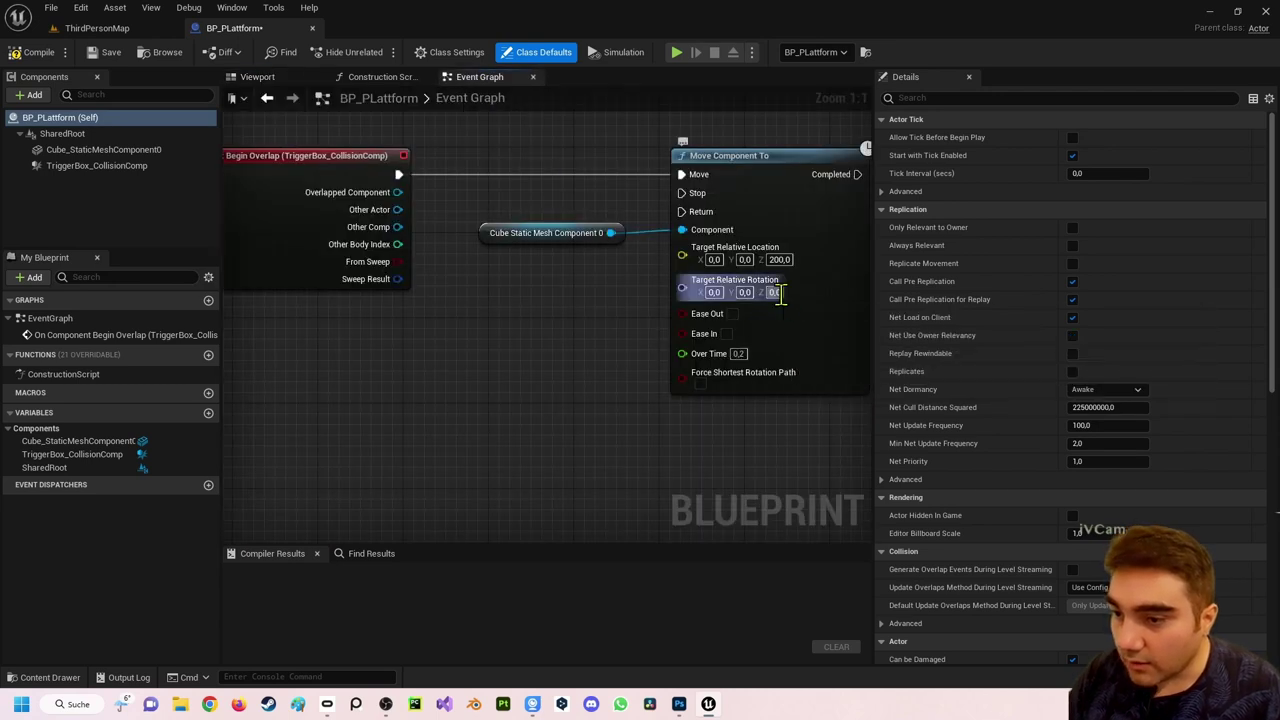
pyautogui.click(733, 314)
pyautogui.click(727, 334)
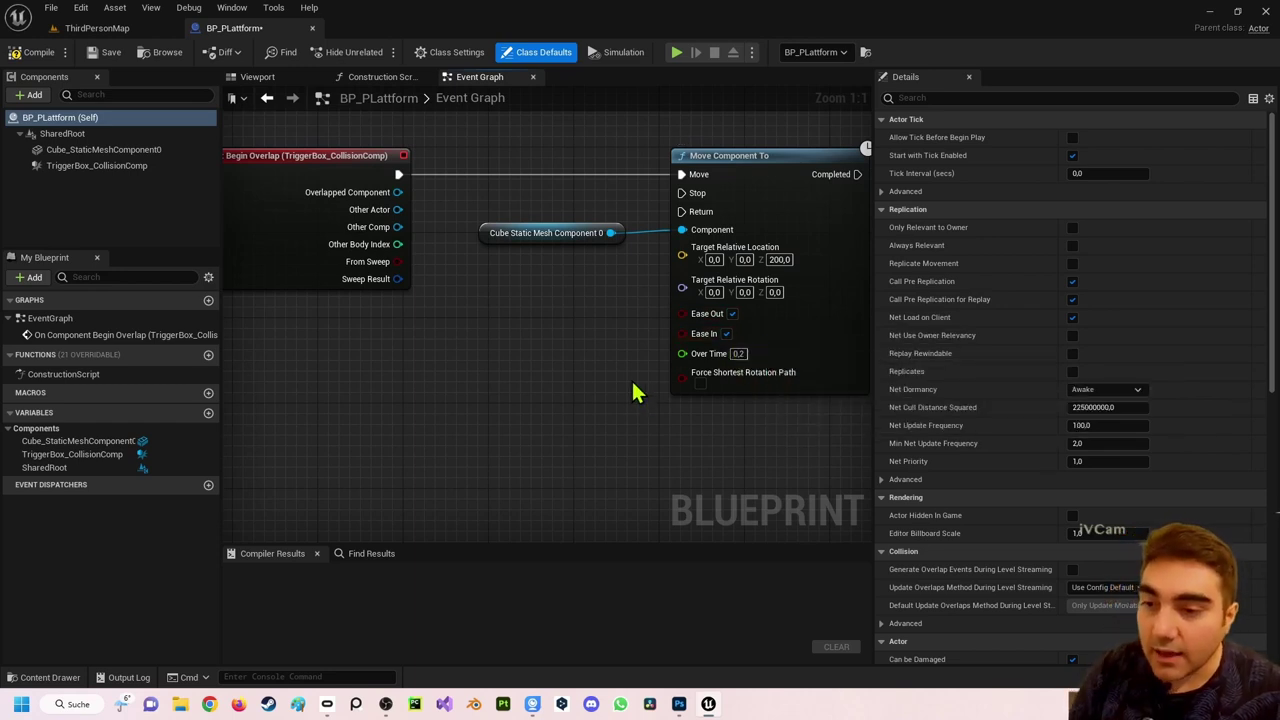
pyautogui.click(738, 354)
pyautogui.write('10')
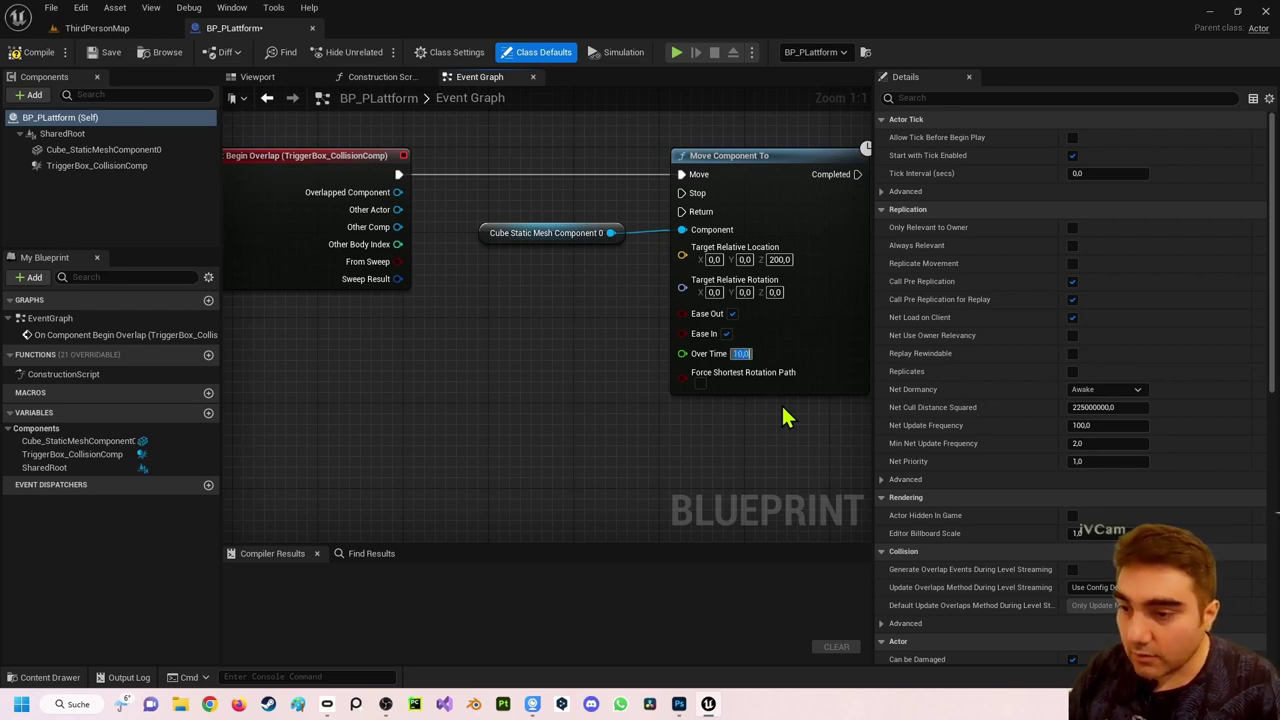
pyautogui.click(28, 56)
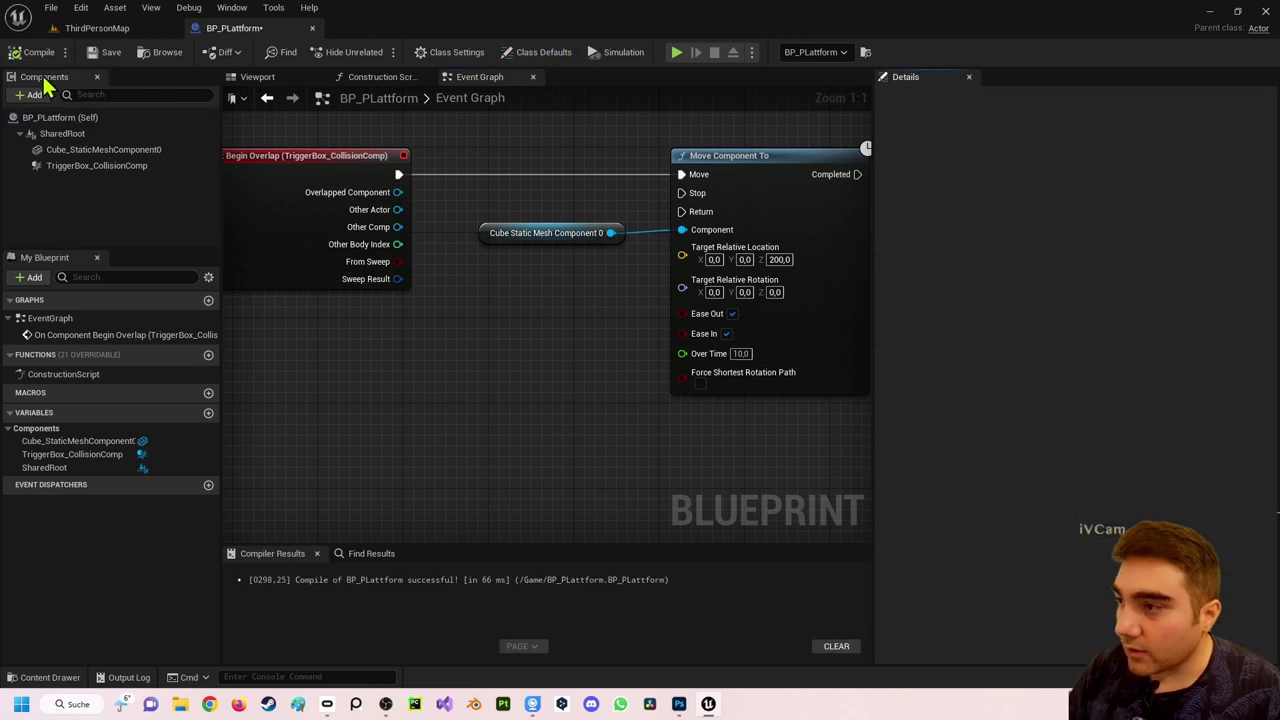
# - Play ThirdPersonMap, walk the character onto the rising platform, then stop with Esc
pyautogui.click(112, 30)
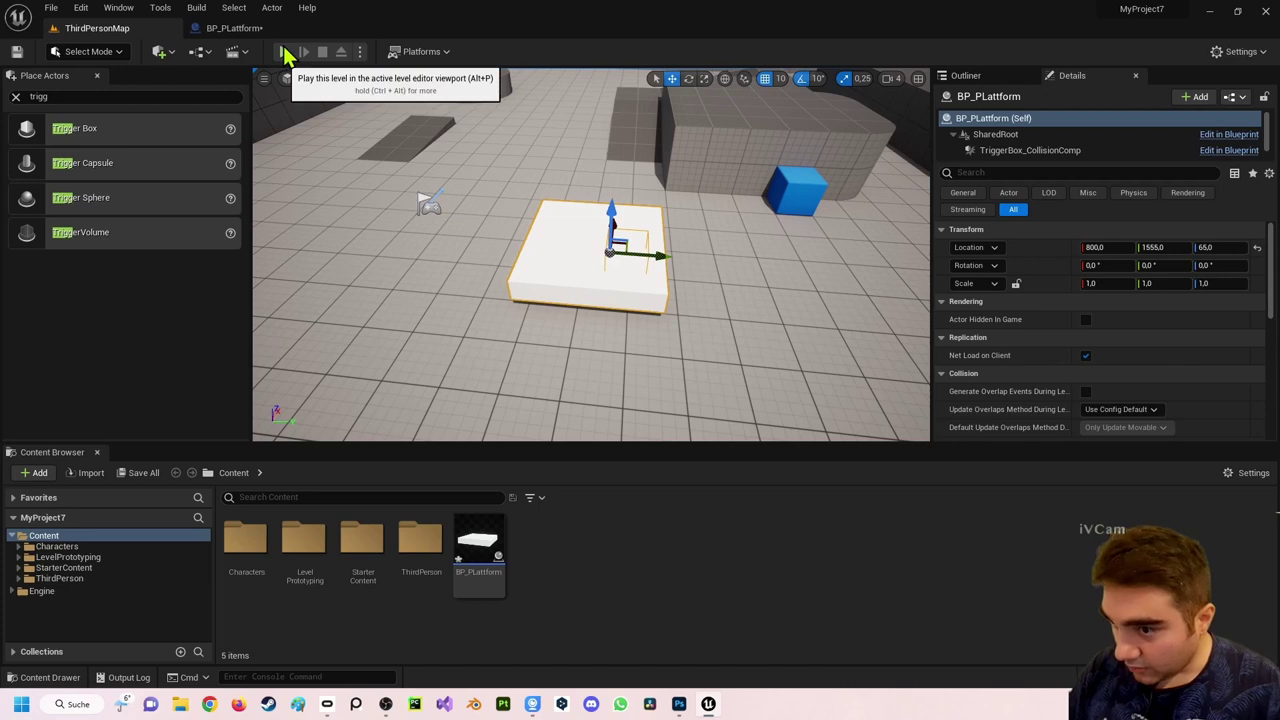
pyautogui.click(285, 52)
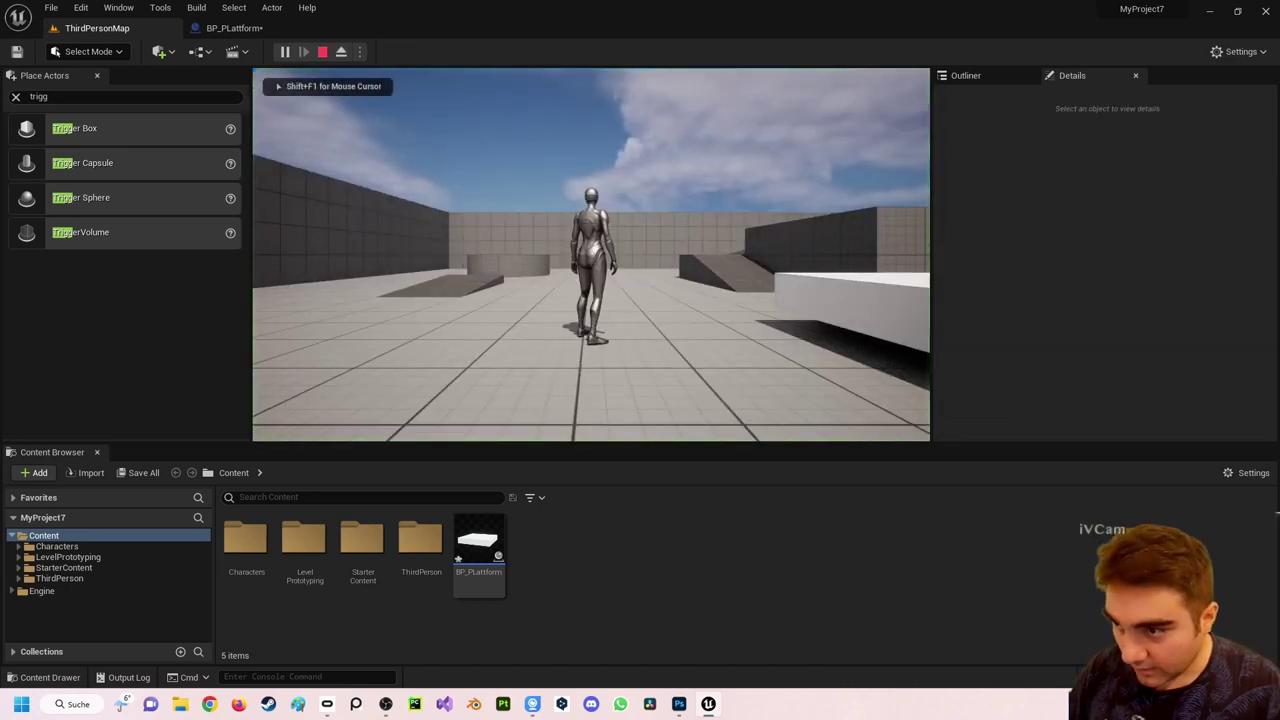
pyautogui.press('w')
pyautogui.press('space')
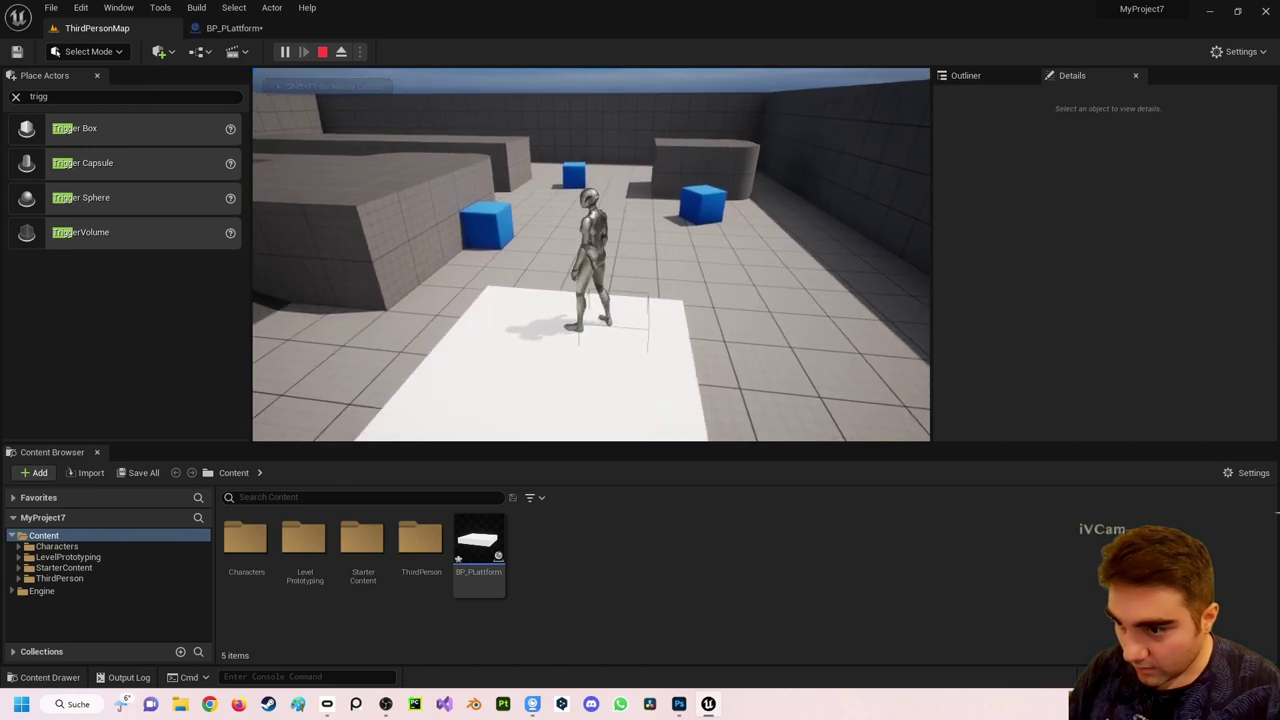
pyautogui.press('s')
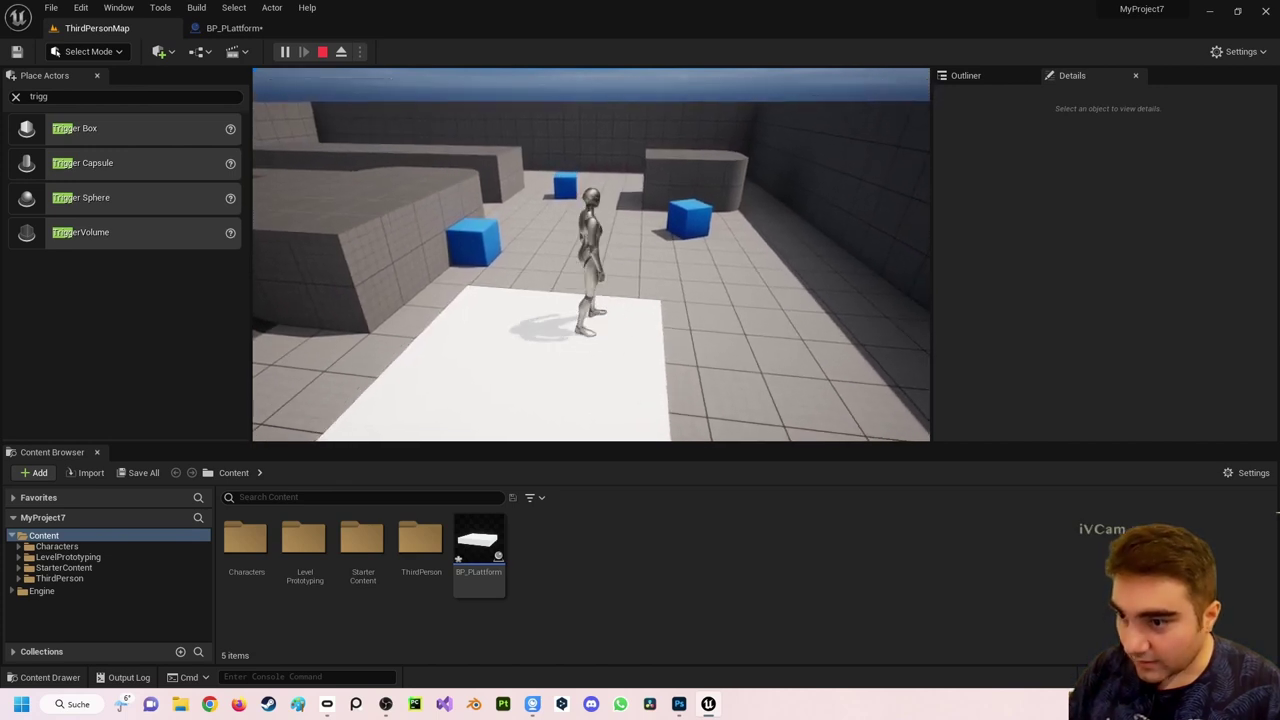
pyautogui.press('w')
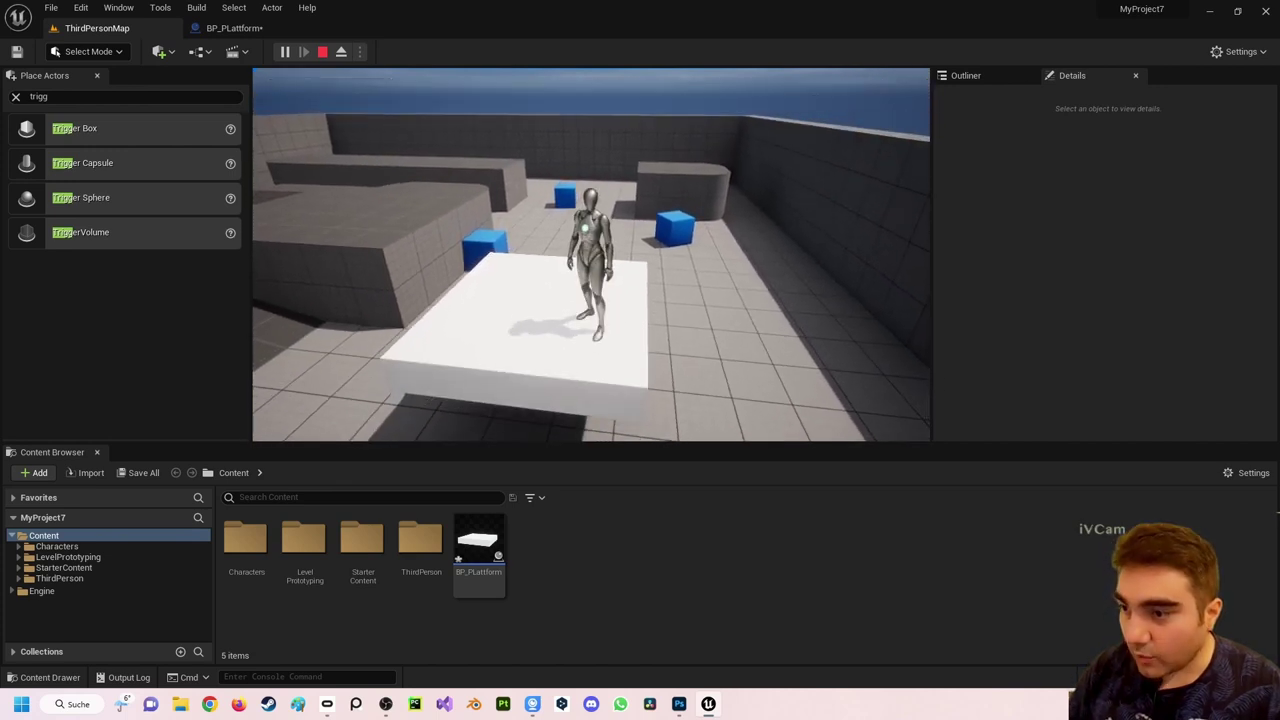
pyautogui.press('Escape')
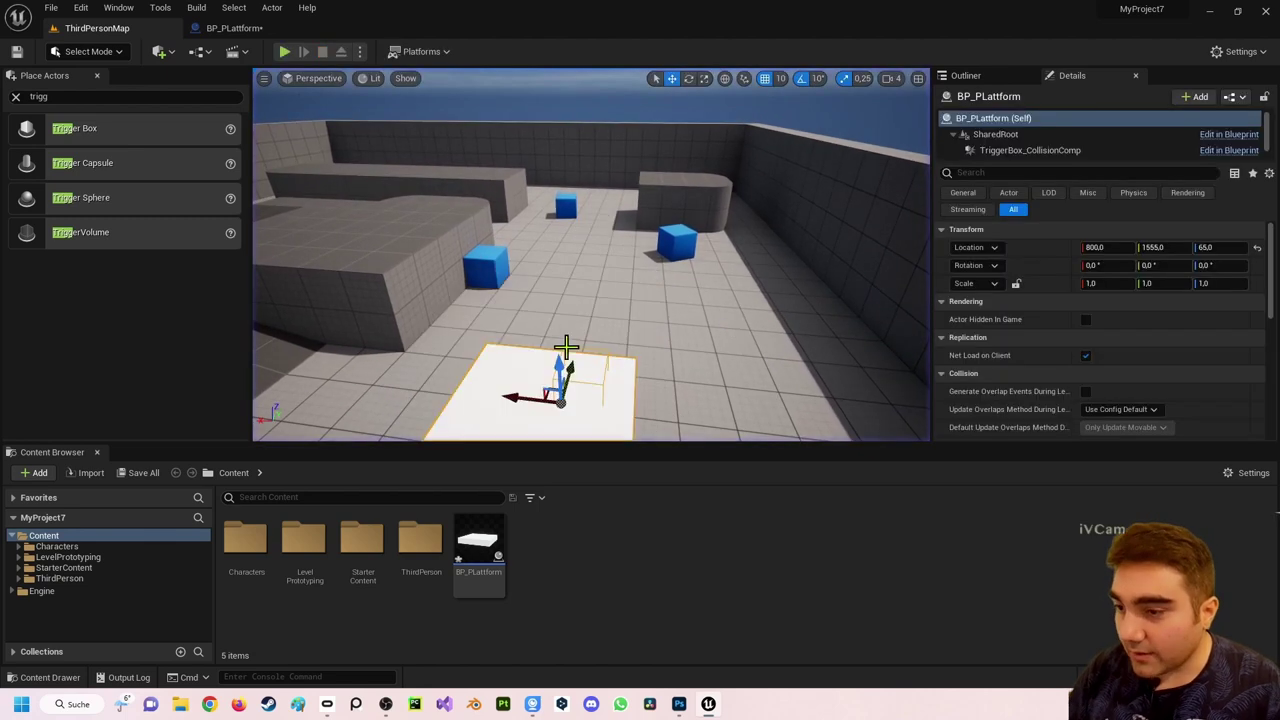
# - In BP_PLattform, parent TriggerBox_CollisionComp under Cube_StaticMeshComponent0 and check both components in the Viewport
pyautogui.click(234, 28)
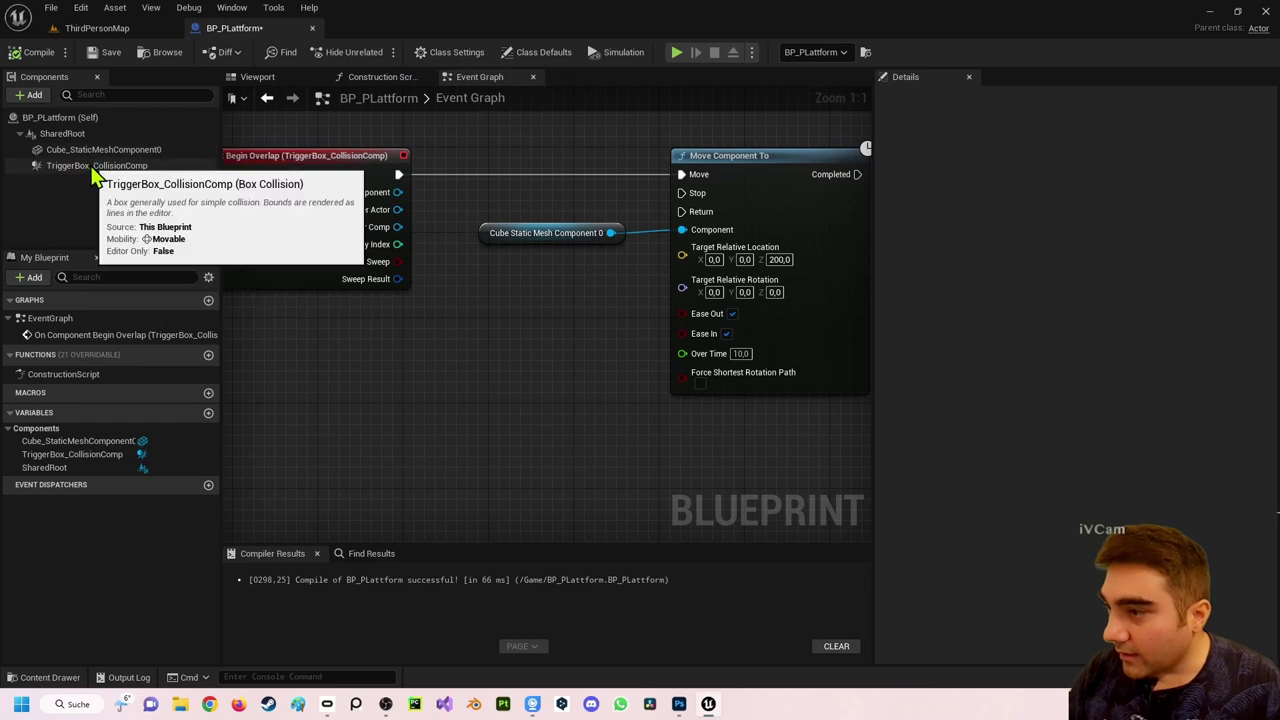
pyautogui.moveTo(86, 166); pyautogui.dragTo(114, 164)
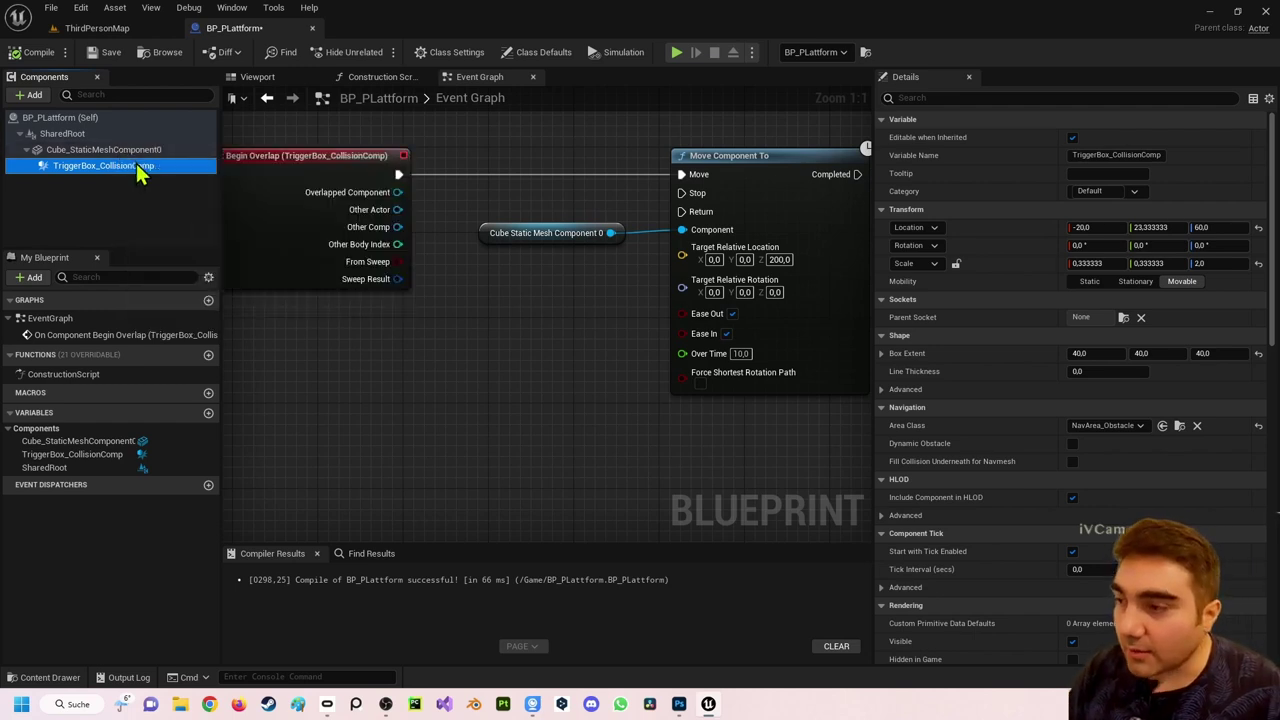
pyautogui.click(140, 150)
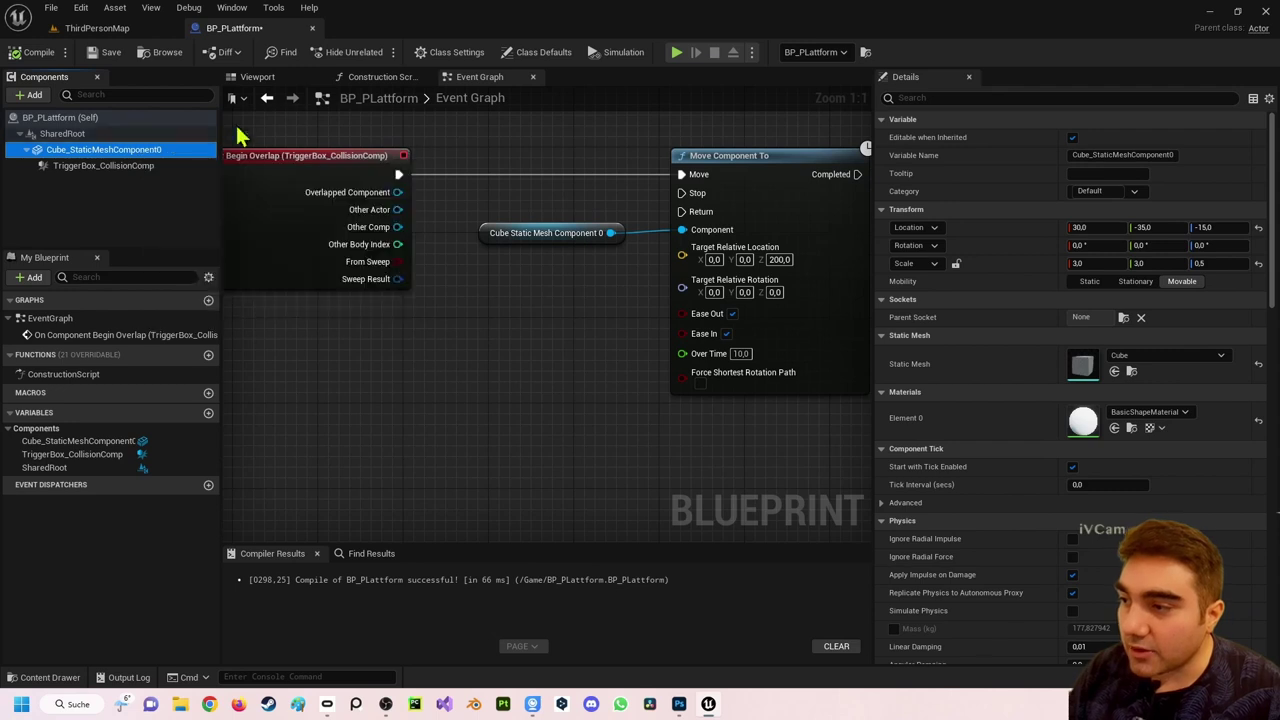
pyautogui.click(257, 77)
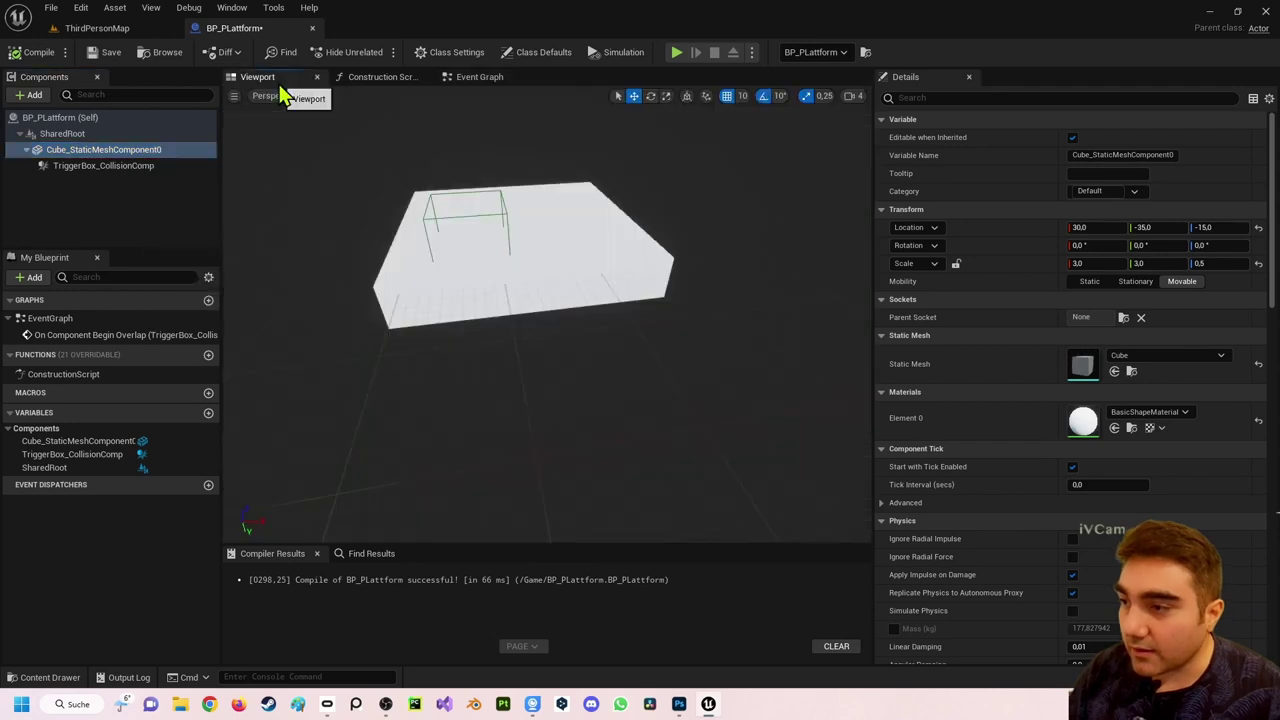
pyautogui.click(82, 166)
# - Playtest ThirdPersonMap by walking the character onto the platform, then reopen BP_PLattform
pyautogui.click(113, 30)
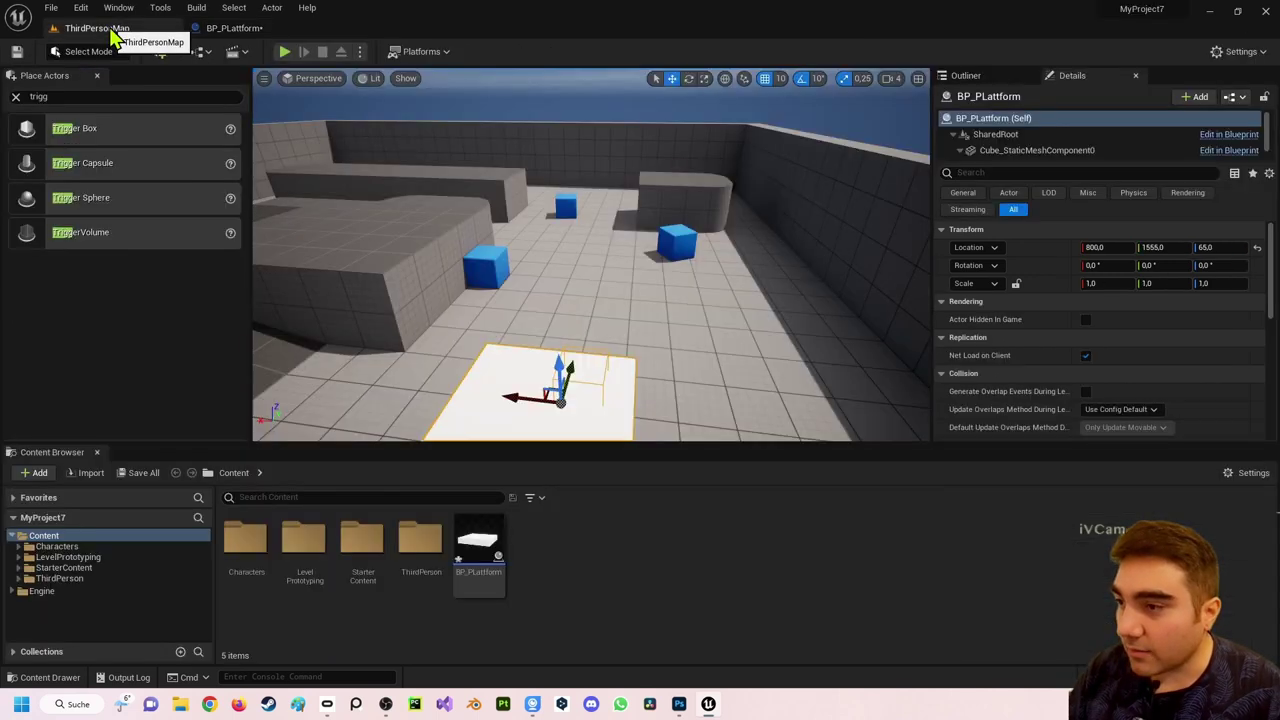
pyautogui.click(285, 51)
pyautogui.click(400, 266)
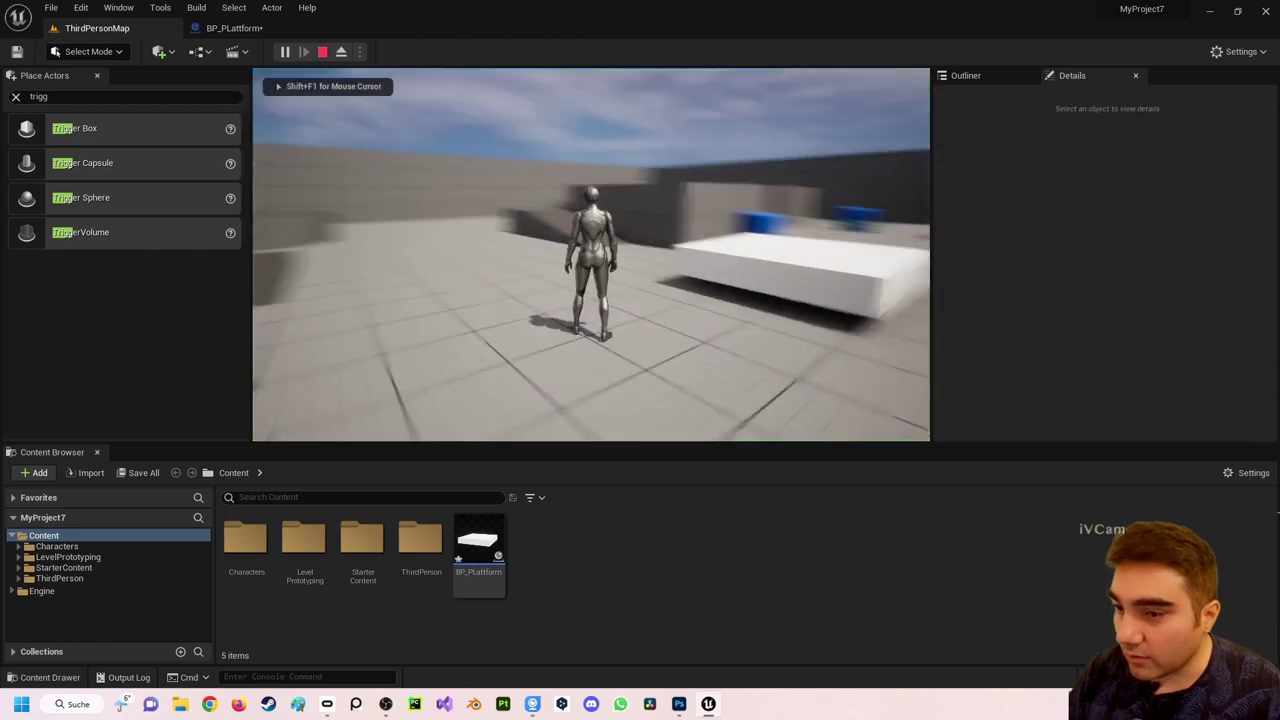
pyautogui.press('d')
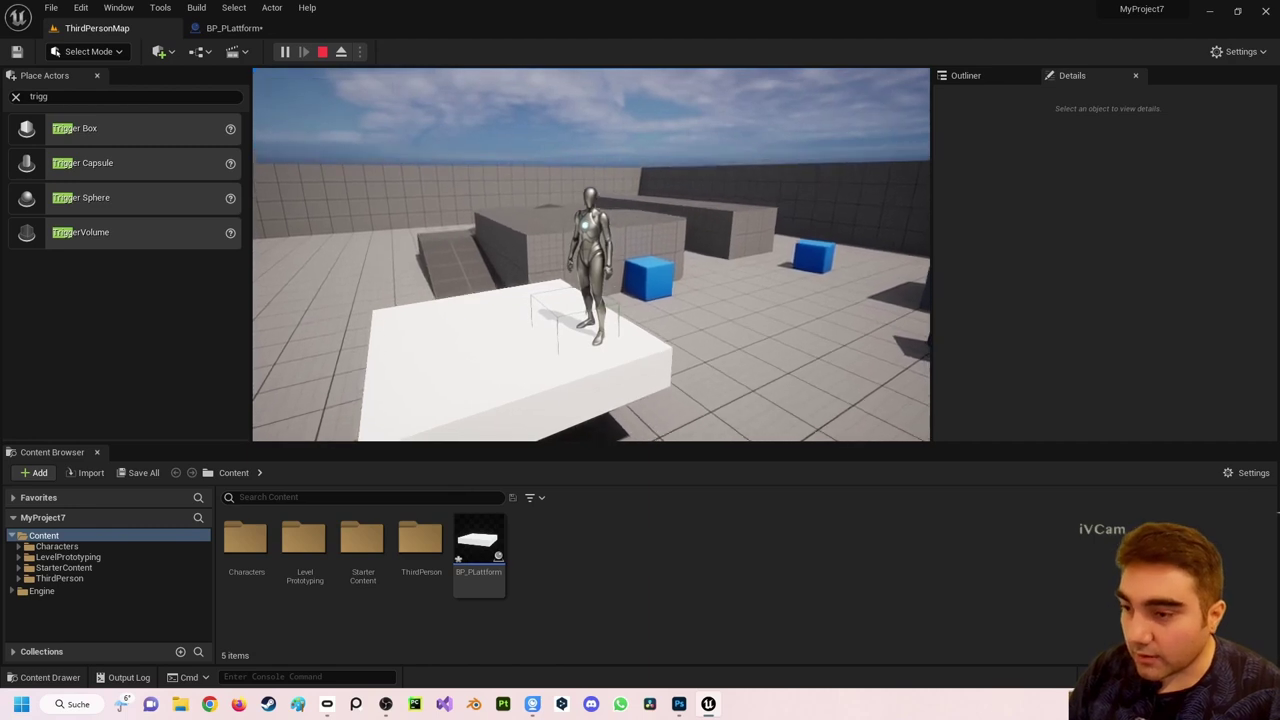
pyautogui.press('Escape')
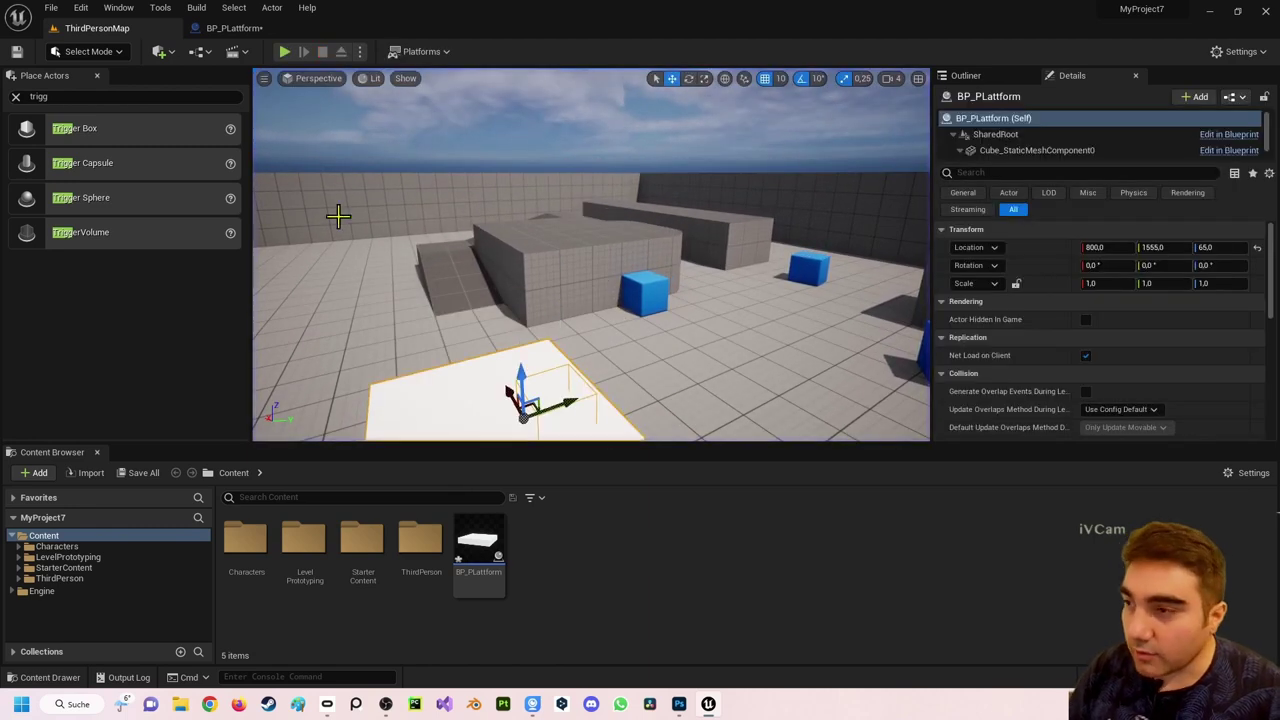
pyautogui.click(234, 28)
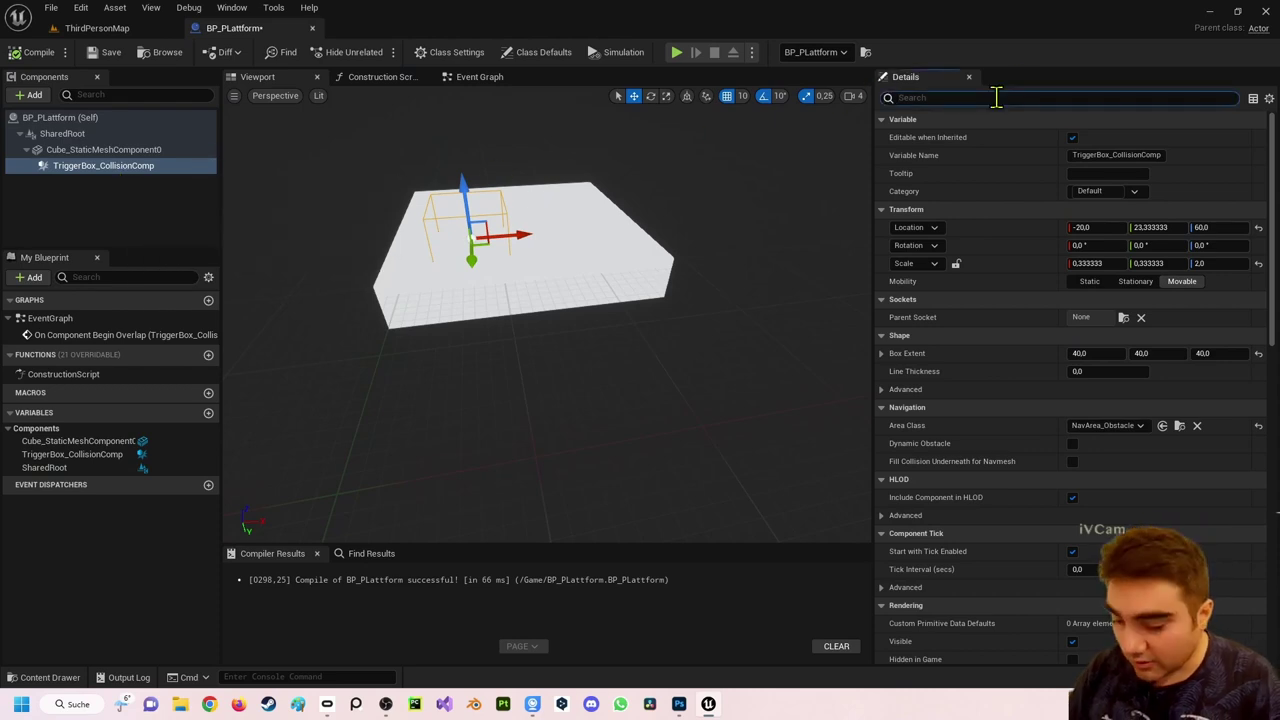
# - Enable Hidden in Game on TriggerBox_CollisionComp through the 'hidden' Details filter and compile
pyautogui.click(996, 97)
pyautogui.write('hidd')
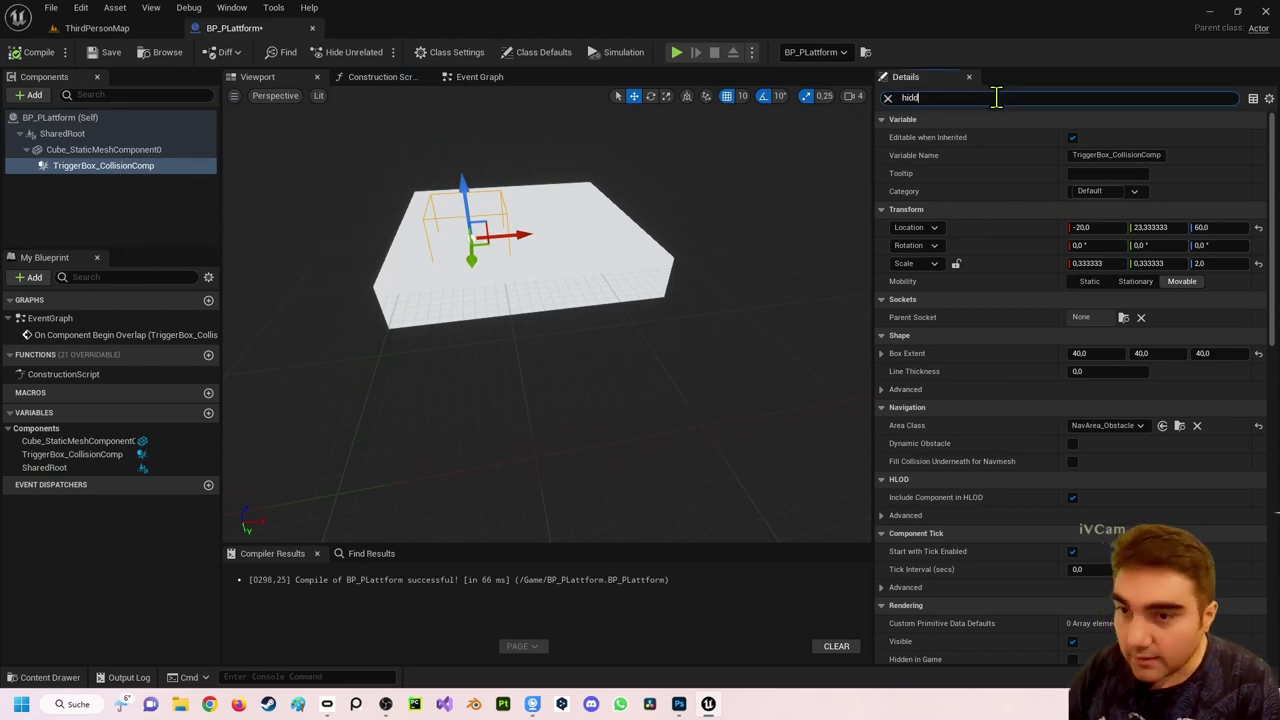
pyautogui.write('en')
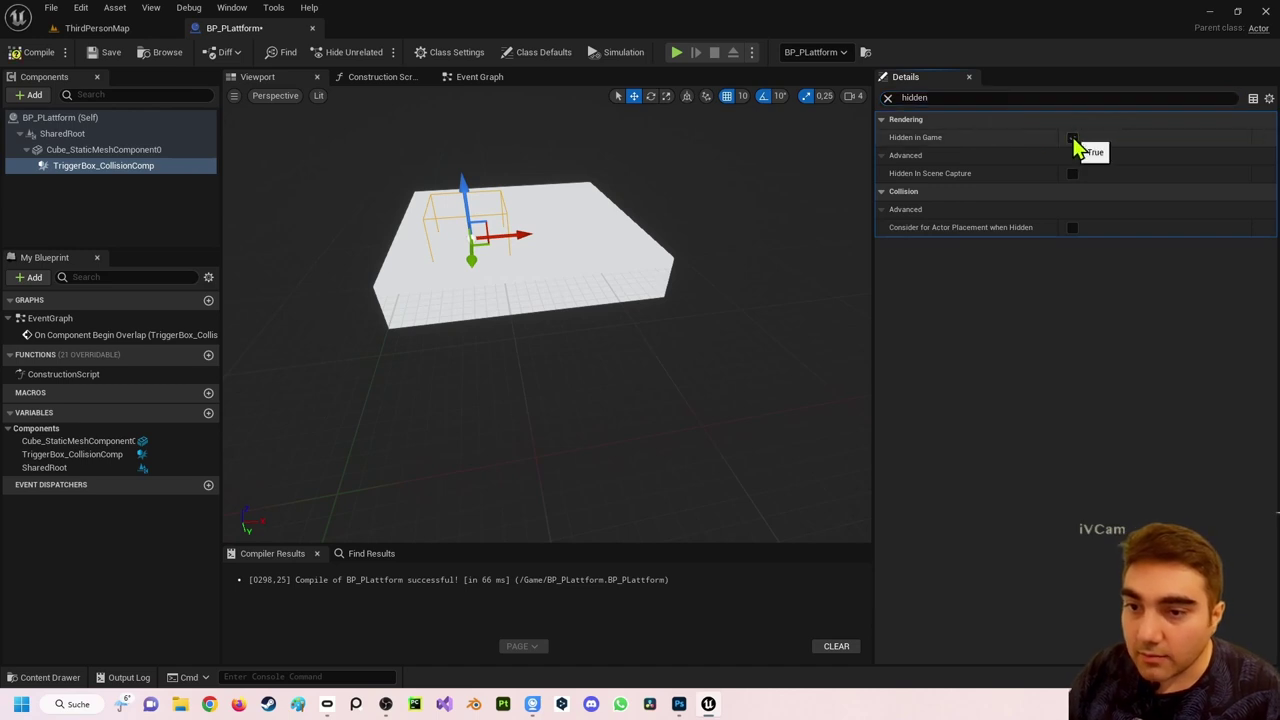
pyautogui.click(1072, 138)
pyautogui.click(40, 53)
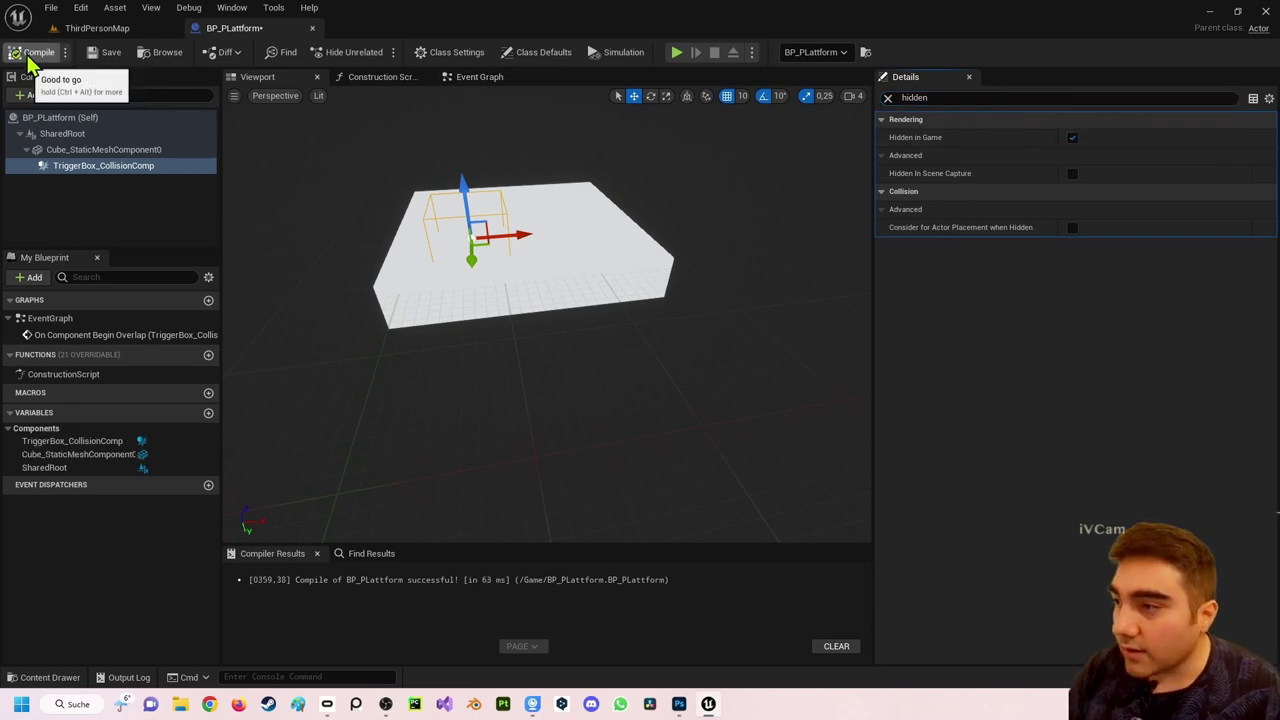
# - Playtest ThirdPersonMap to confirm the trigger box is invisible, then return to BP_PLattform
pyautogui.click(64, 30)
pyautogui.click(284, 52)
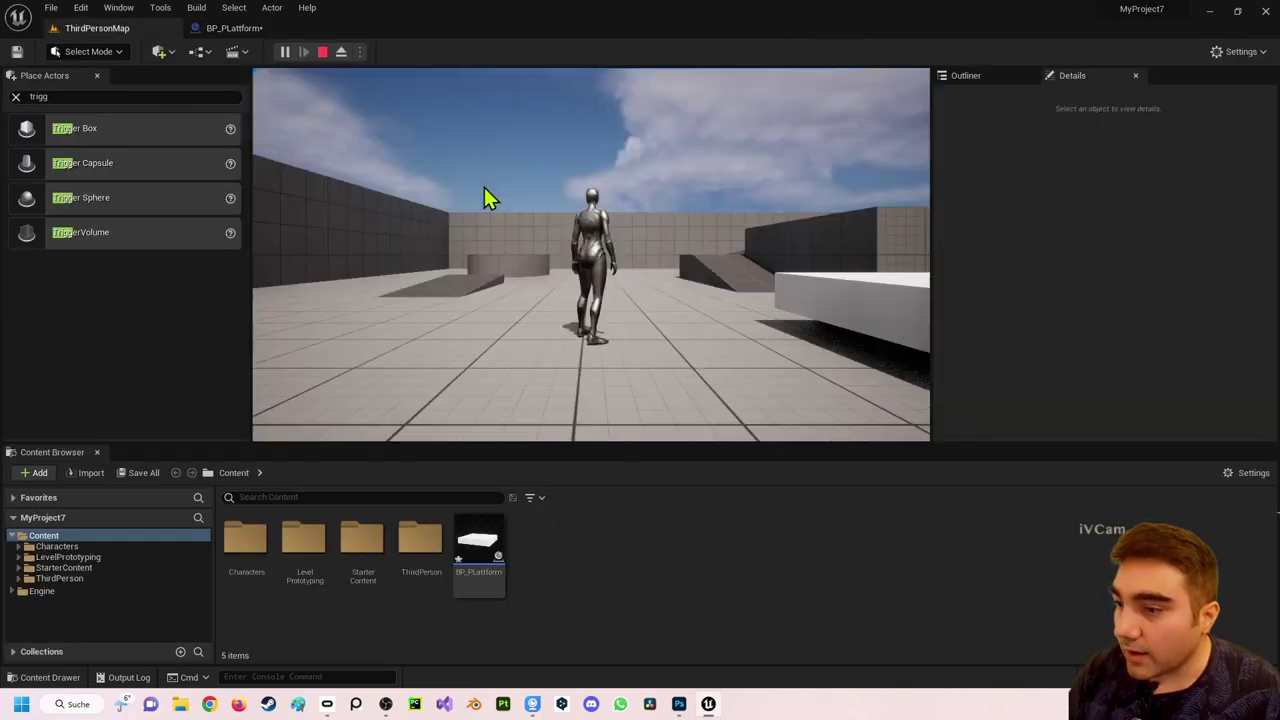
pyautogui.press('space')
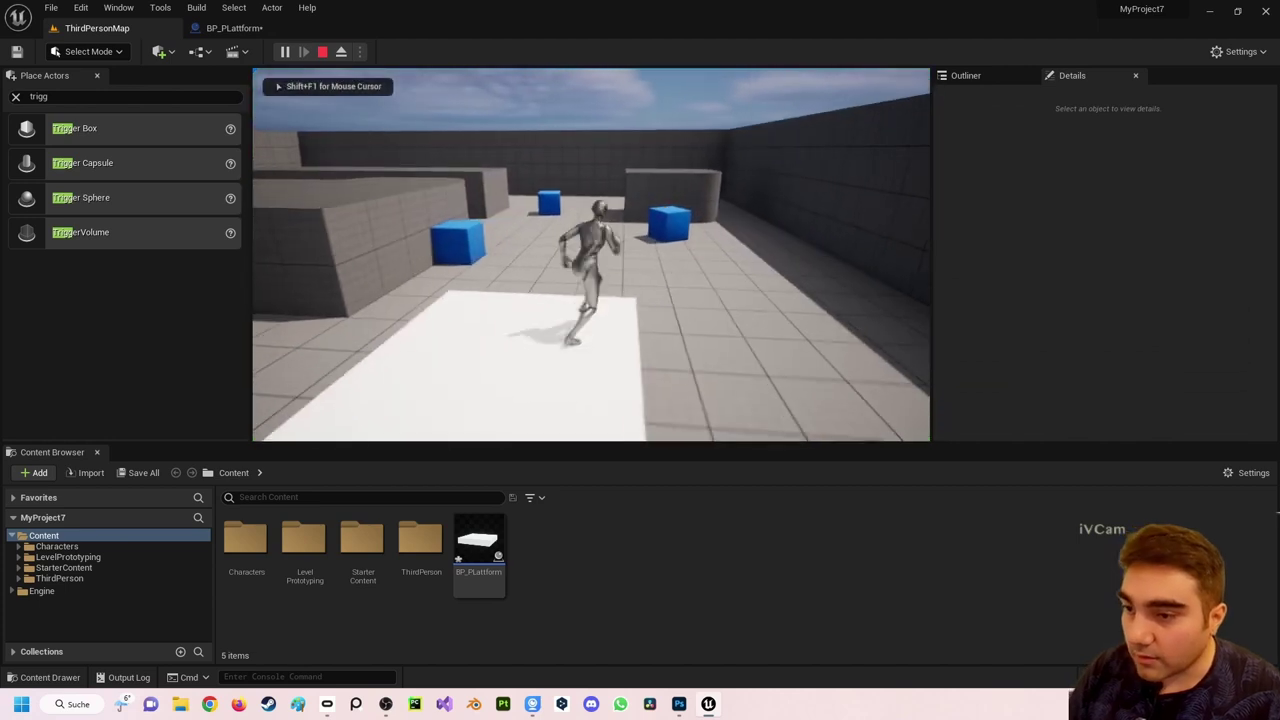
pyautogui.press('Escape')
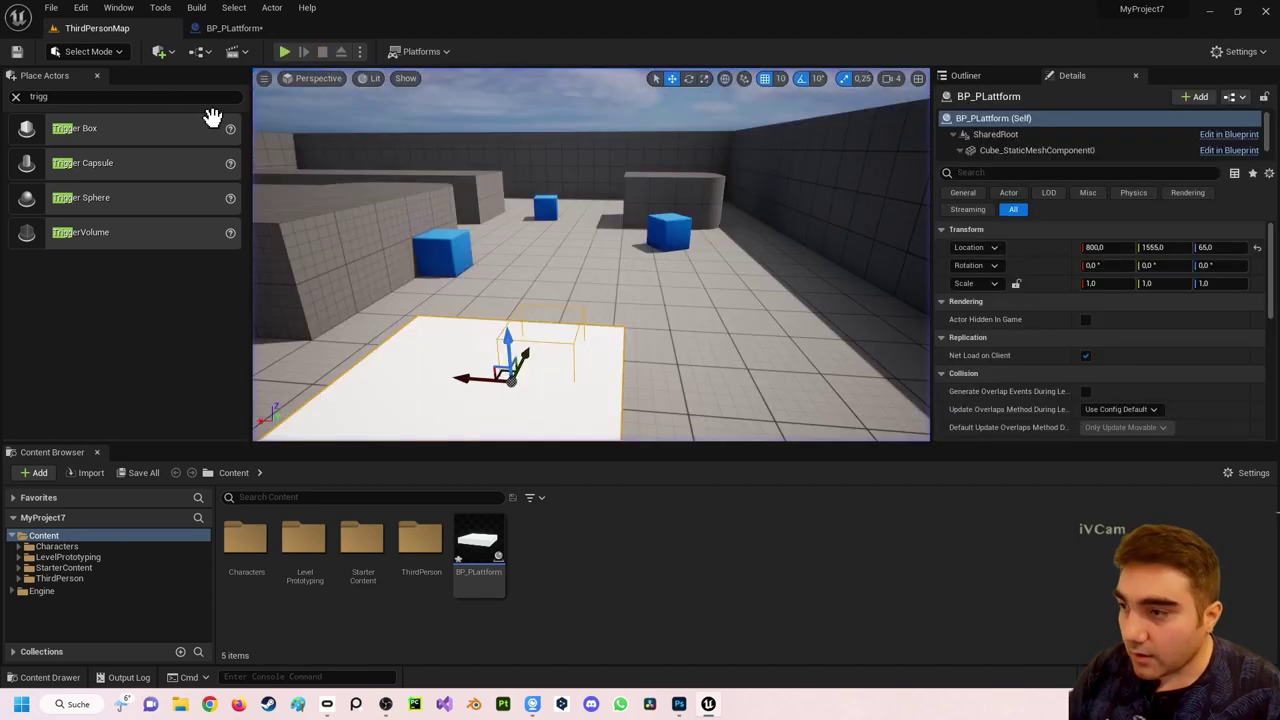
pyautogui.click(234, 28)
# - Shorten the Move Component To duration to 1 in the Event Graph and recompile
pyautogui.click(479, 77)
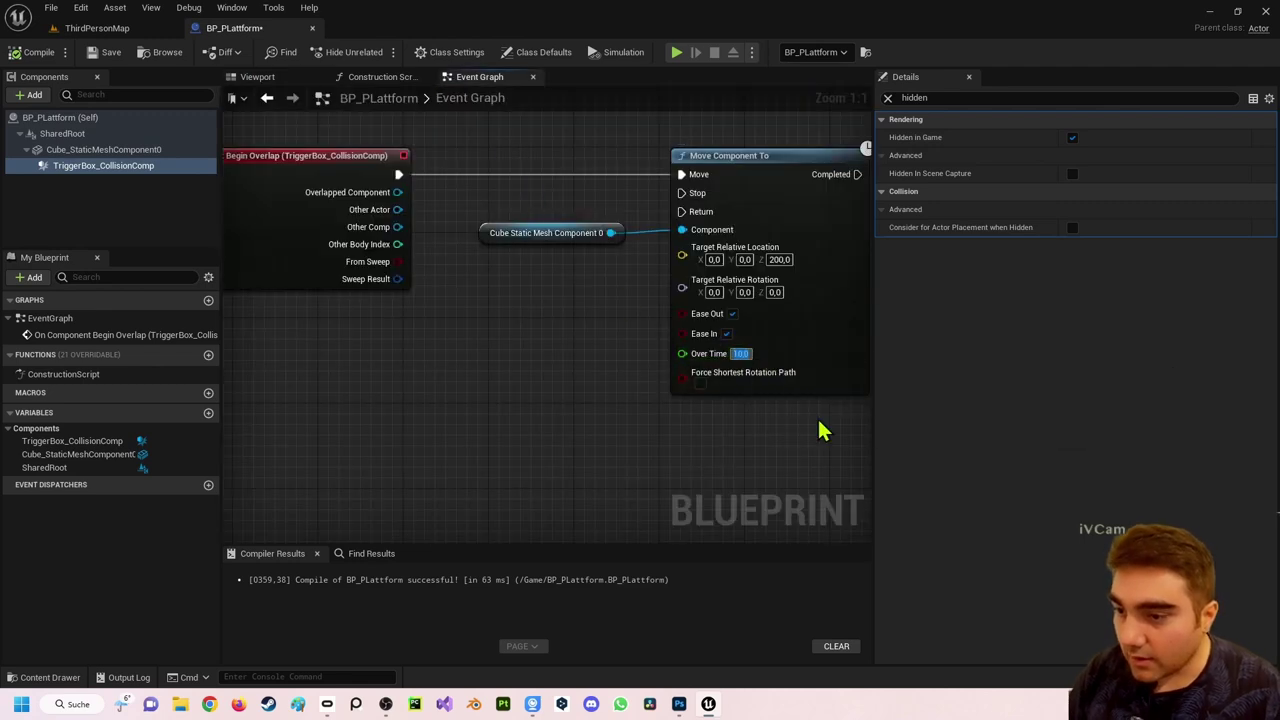
pyautogui.write('1')
pyautogui.press('Return')
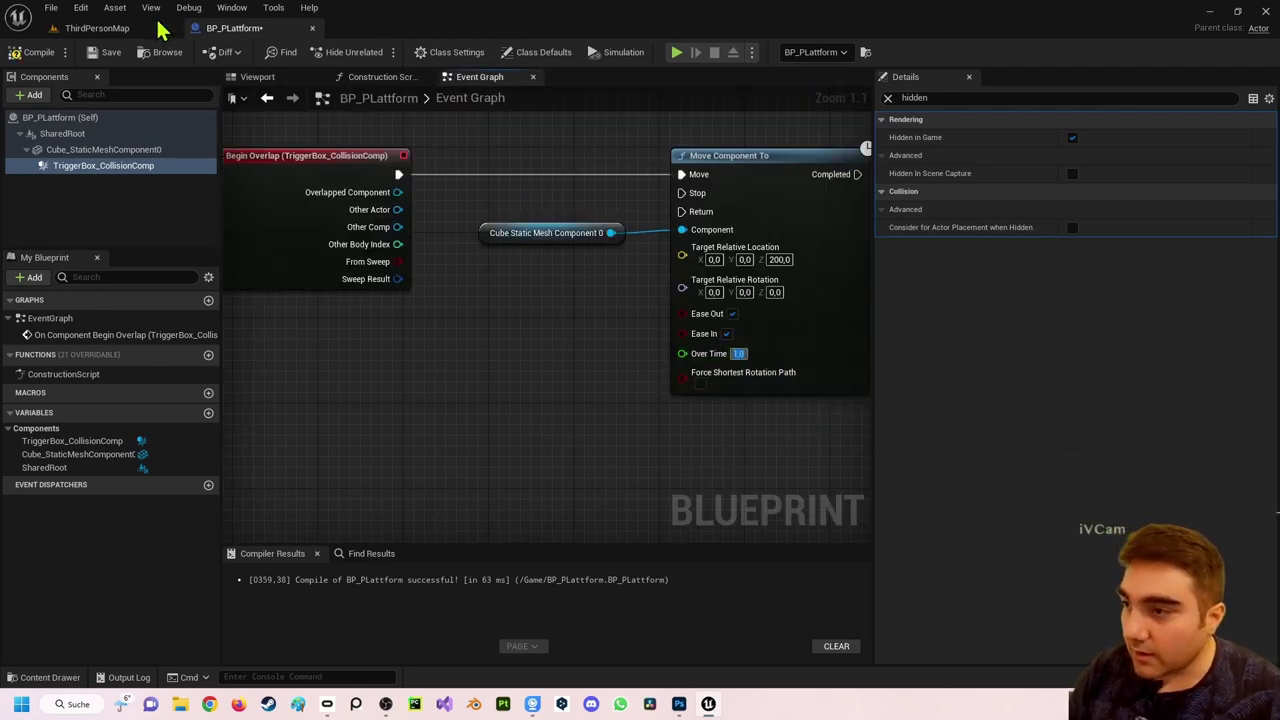
pyautogui.click(36, 52)
# - Playtest the level, running and jumping the character onto the white platform to watch it rise
pyautogui.click(676, 53)
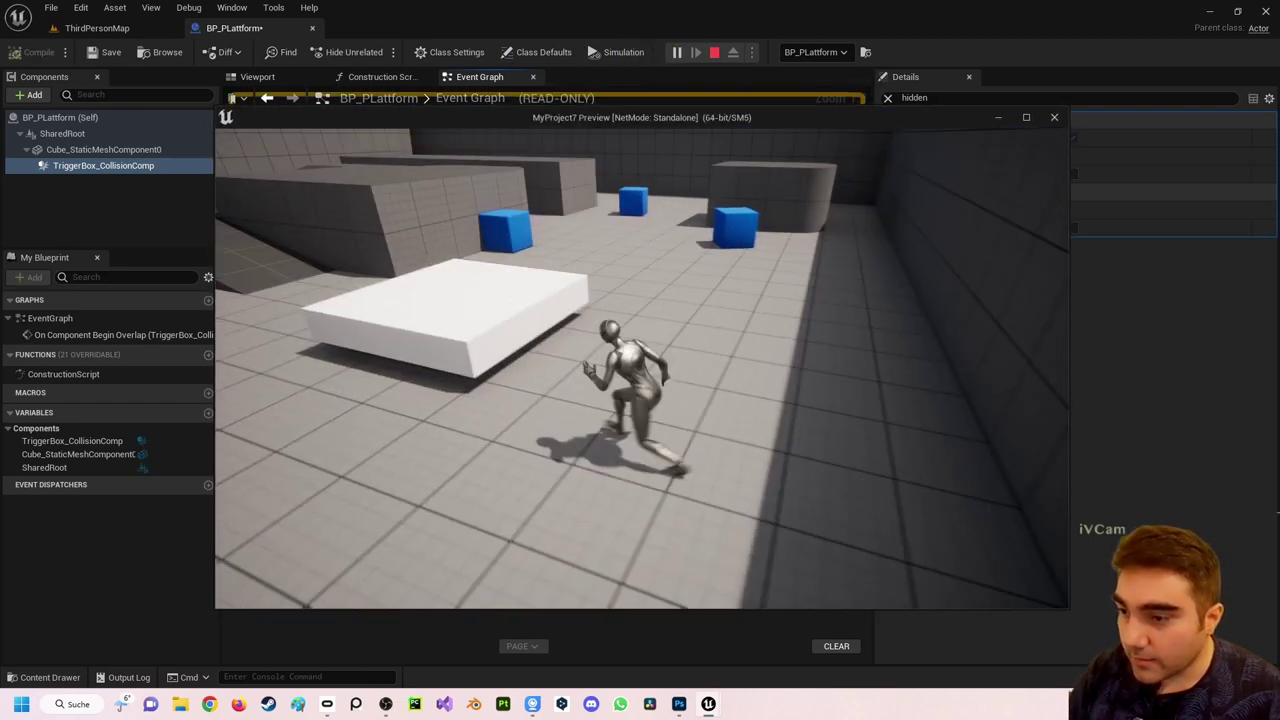
pyautogui.press('space')
pyautogui.press('w')
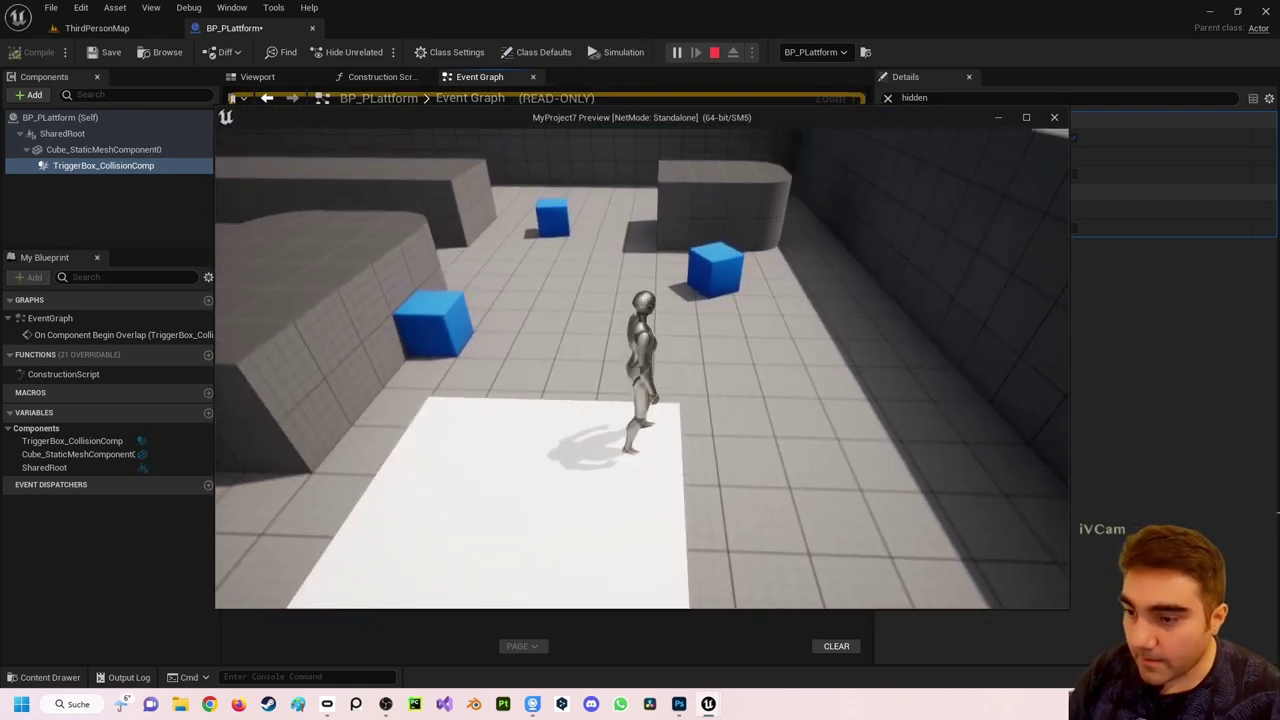
pyautogui.press('w')
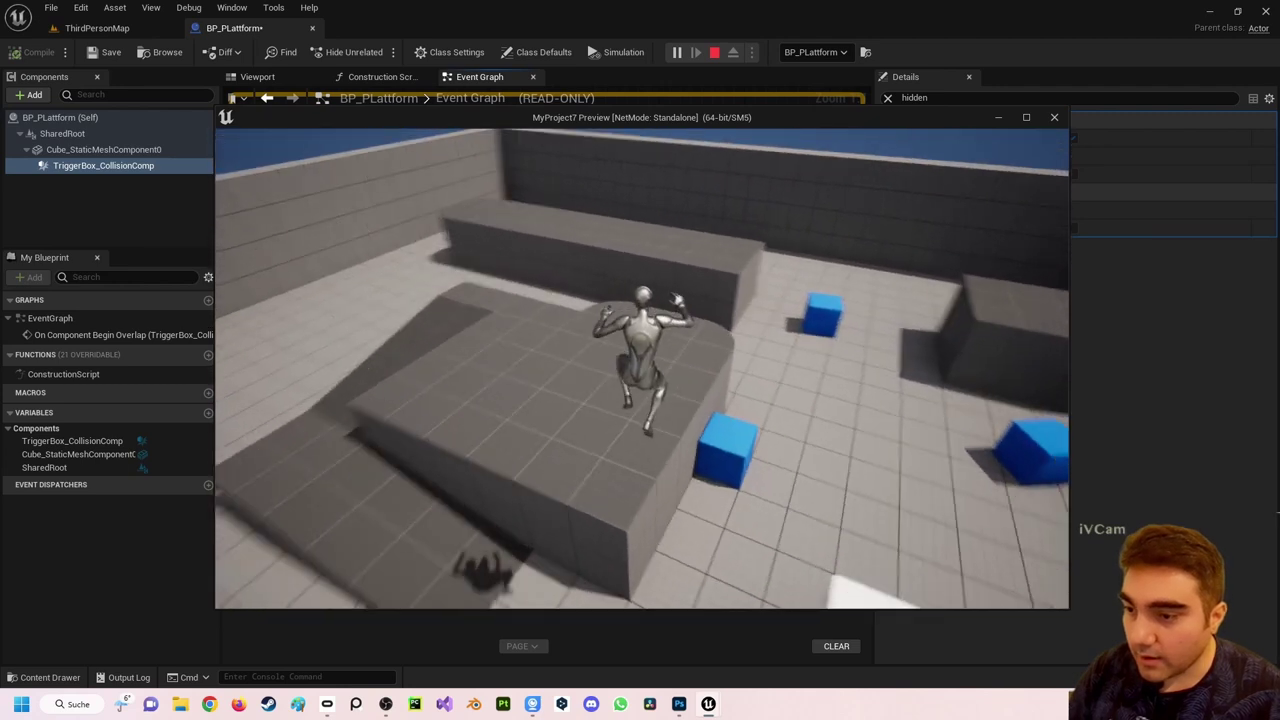
pyautogui.press('space')
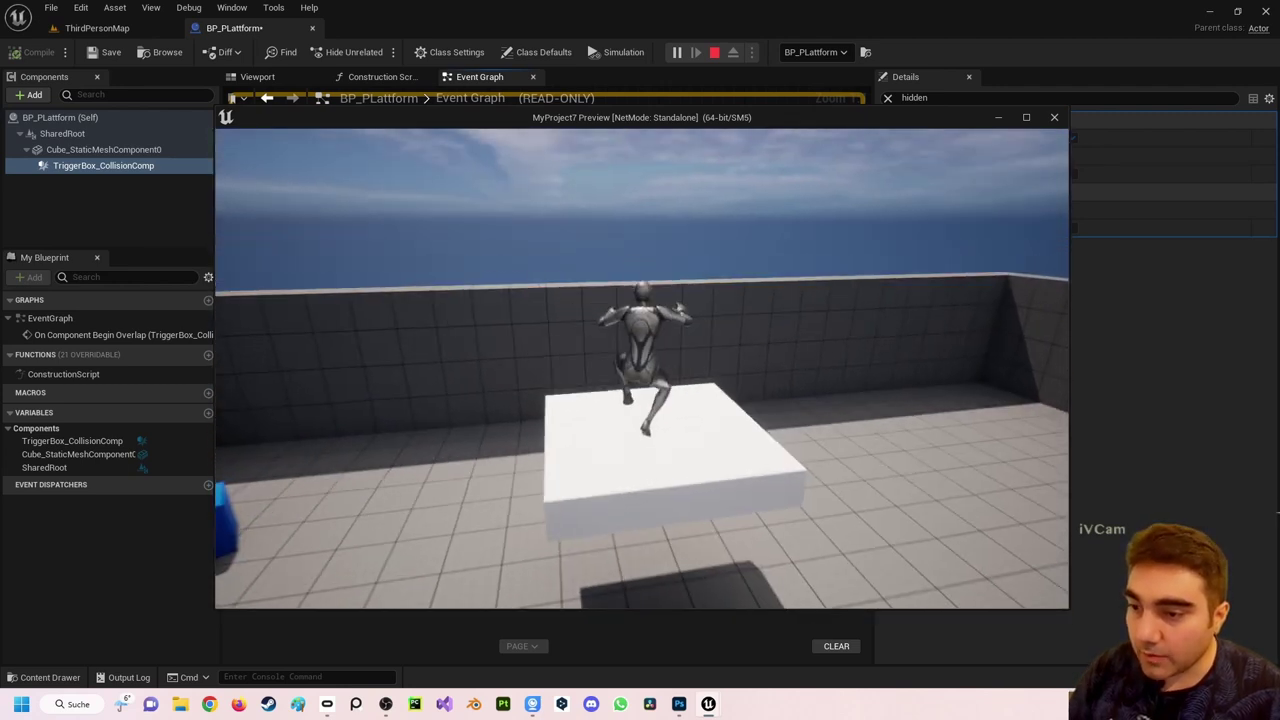
pyautogui.press('Escape')
pyautogui.scroll(-4, 615, 228)
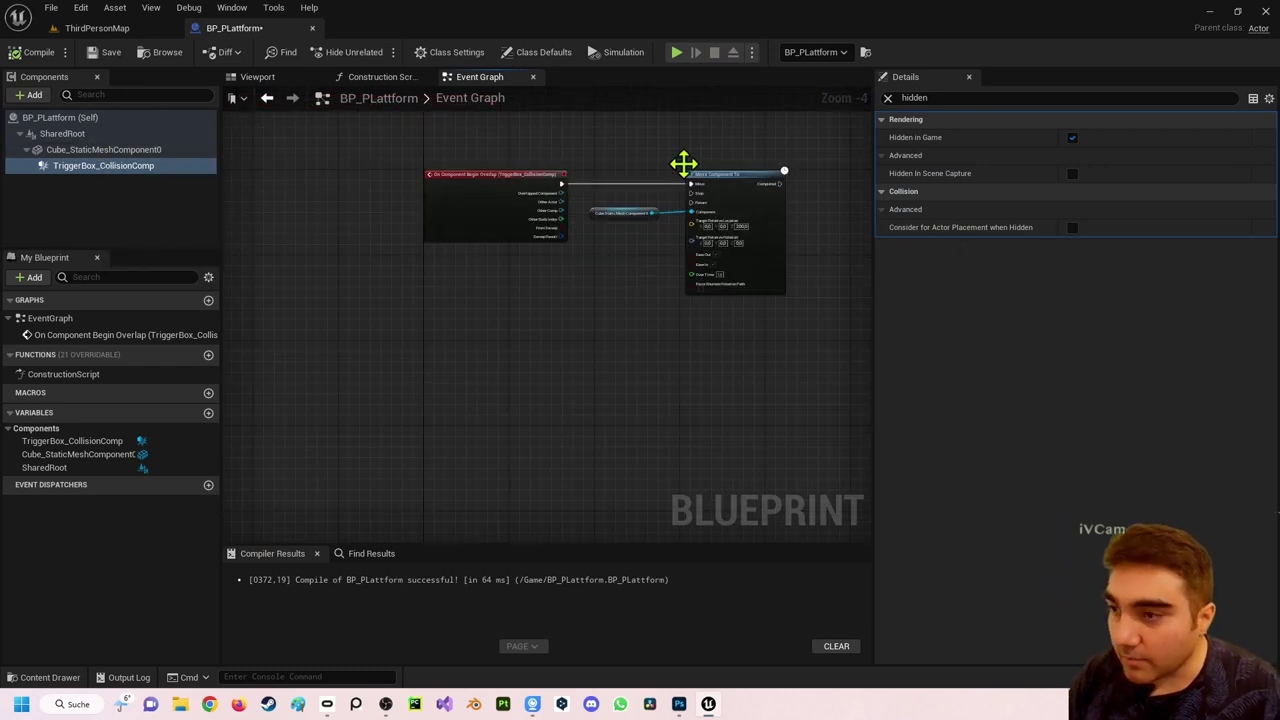
# - Clear the Details filter and add an On Component End Overlap event for the trigger box
pyautogui.click(888, 100)
pyautogui.scroll(-10, 960, 405)
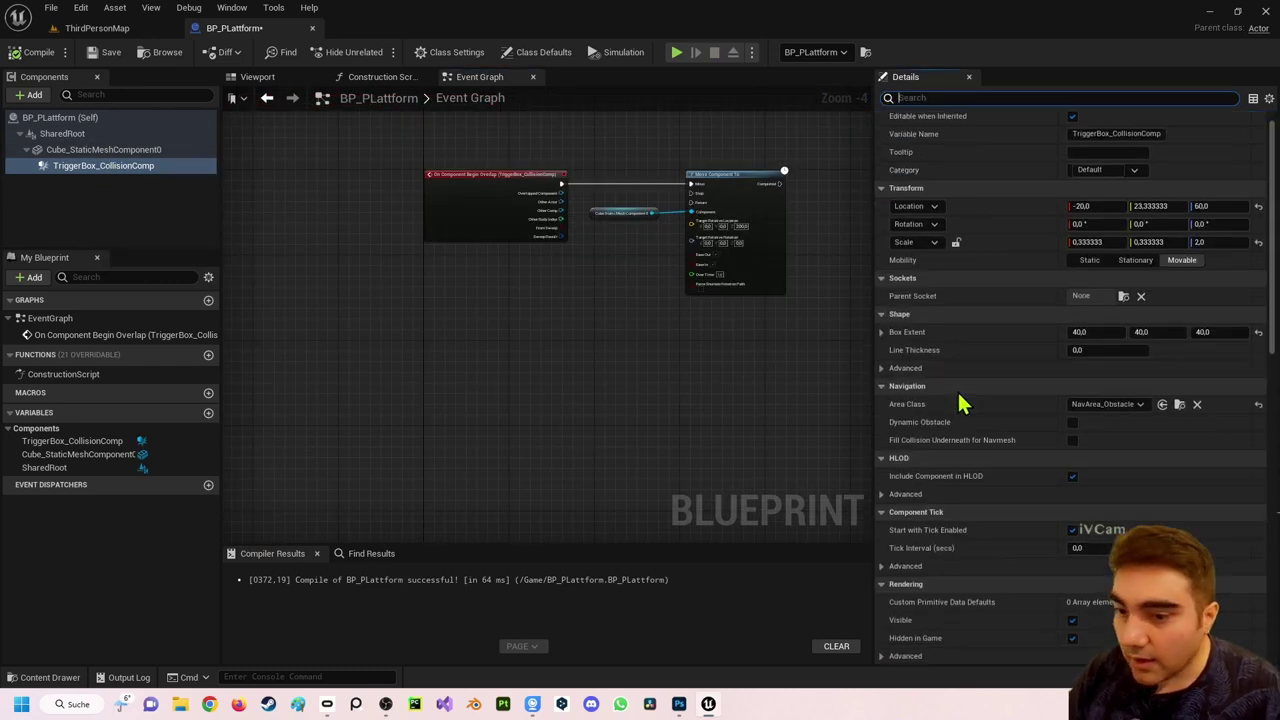
pyautogui.scroll(-5, 957, 420)
pyautogui.scroll(-5, 957, 430)
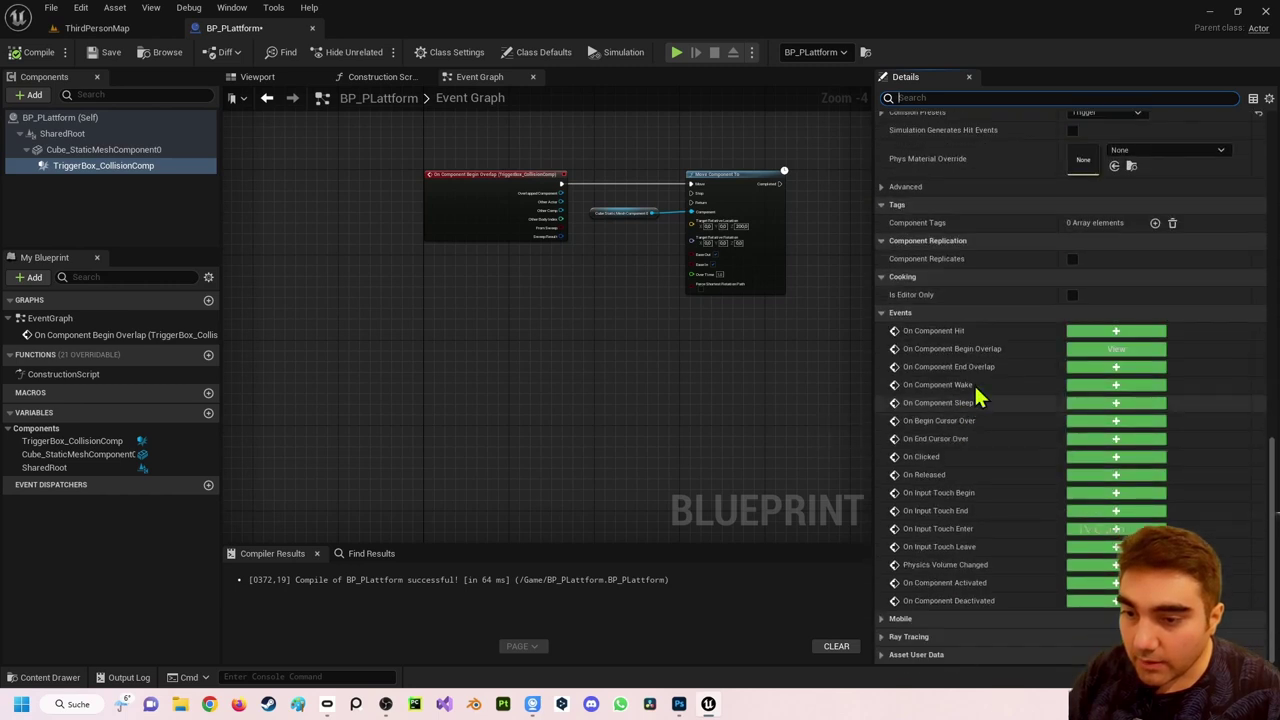
pyautogui.click(1092, 366)
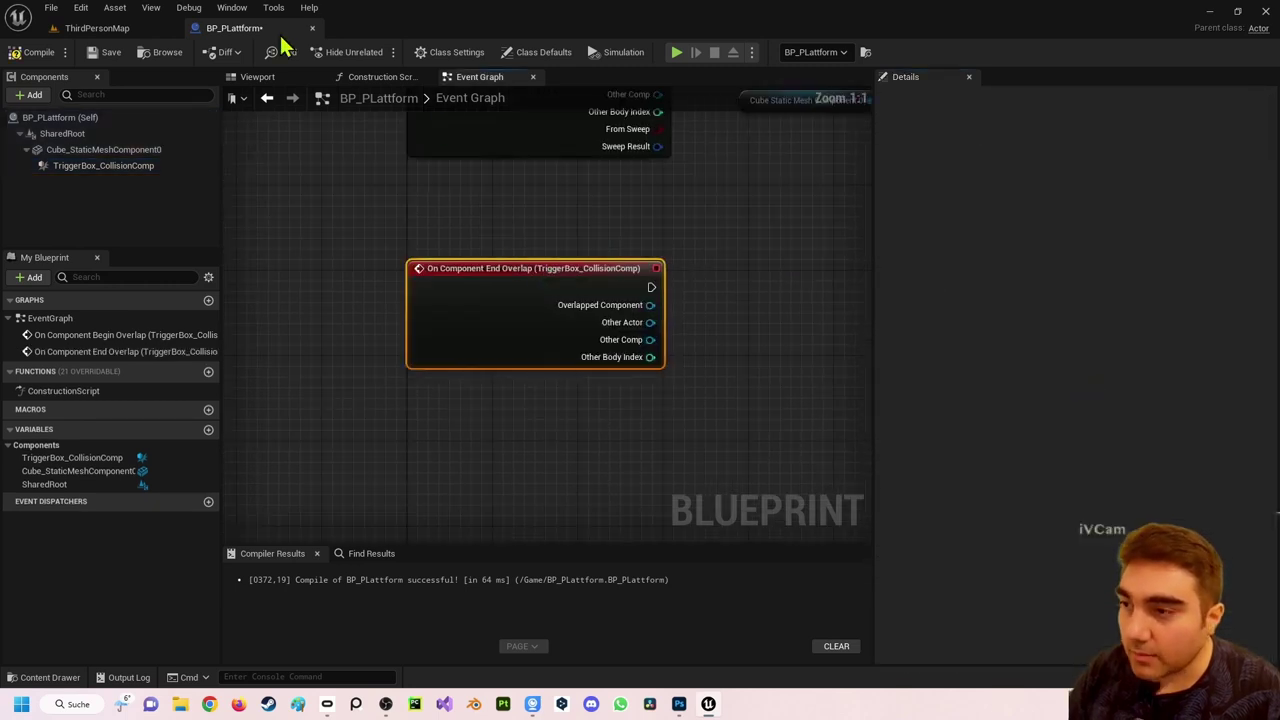
pyautogui.click(97, 30)
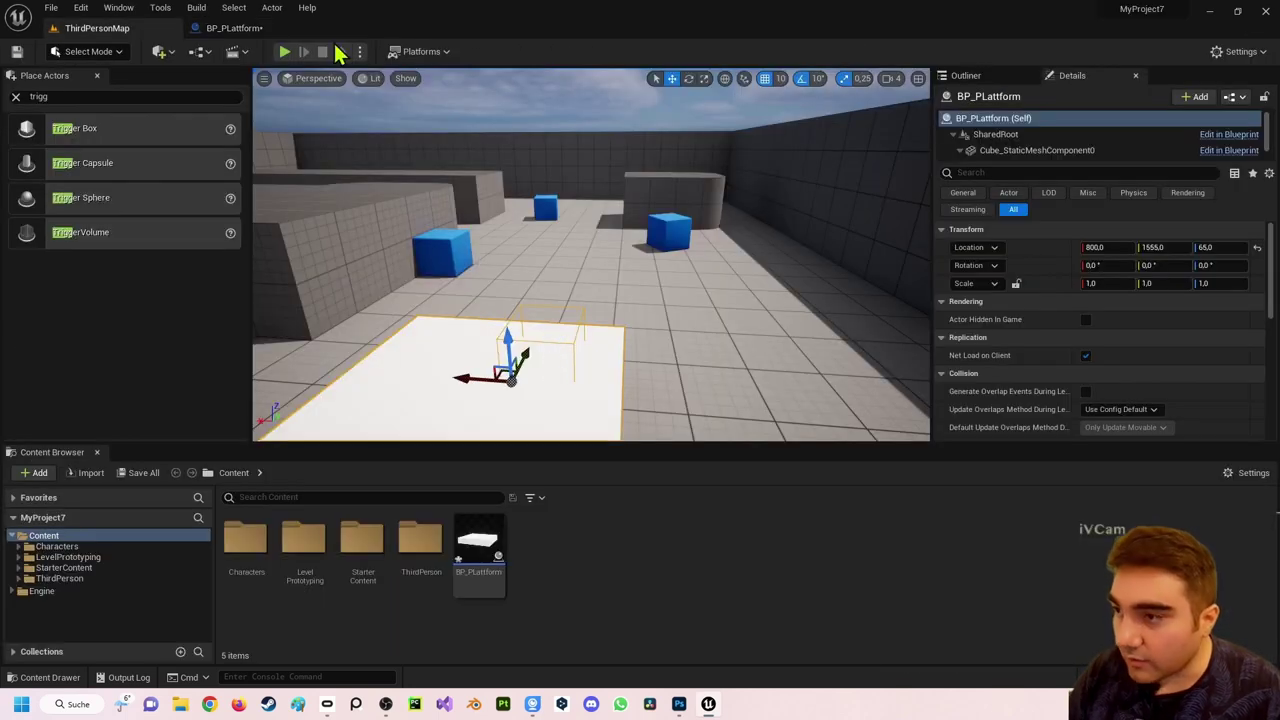
pyautogui.click(234, 28)
# - Duplicate the Move Component To and mesh nodes, wire them to End Overlap, and set Z to 0
pyautogui.moveTo(694, 268)
pyautogui.mouseDown(button='right')
pyautogui.moveTo(557, 400)
pyautogui.moveTo(451, 314)
pyautogui.moveTo(500, 251)
pyautogui.mouseUp(button='right')
pyautogui.scroll(-2, 590, 392)
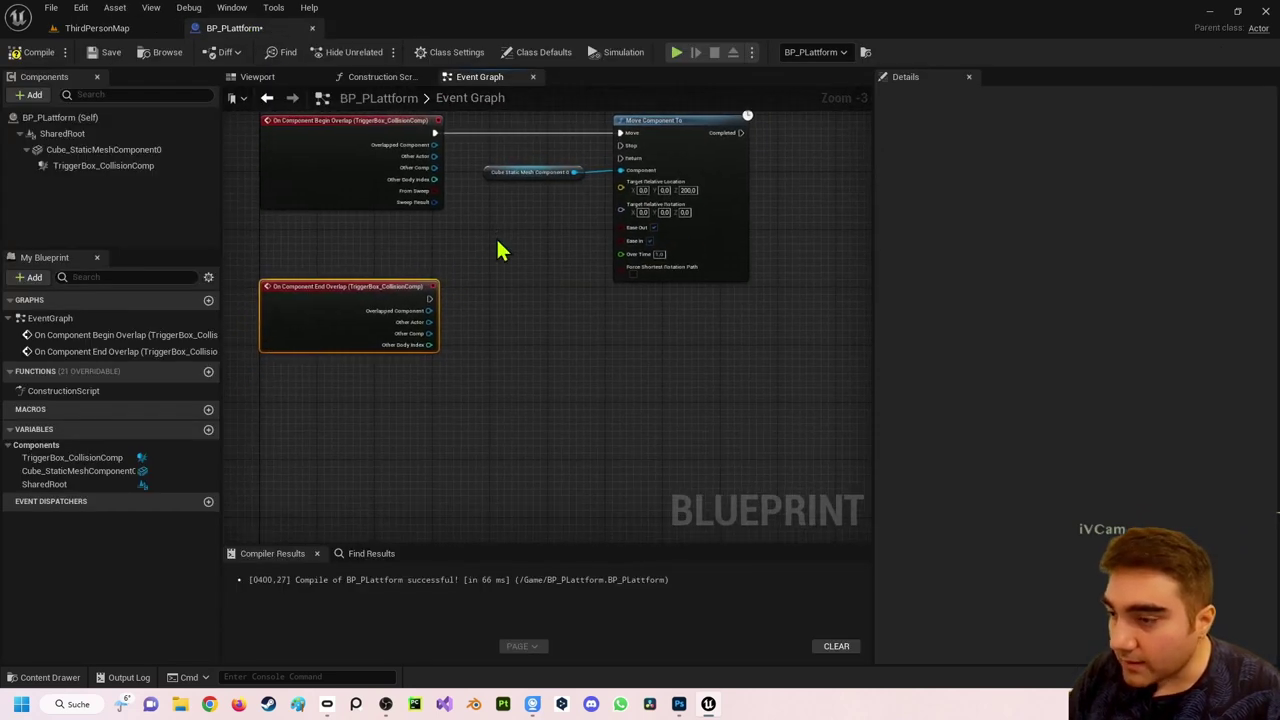
pyautogui.moveTo(428, 198); pyautogui.dragTo(413, 262, button='right')
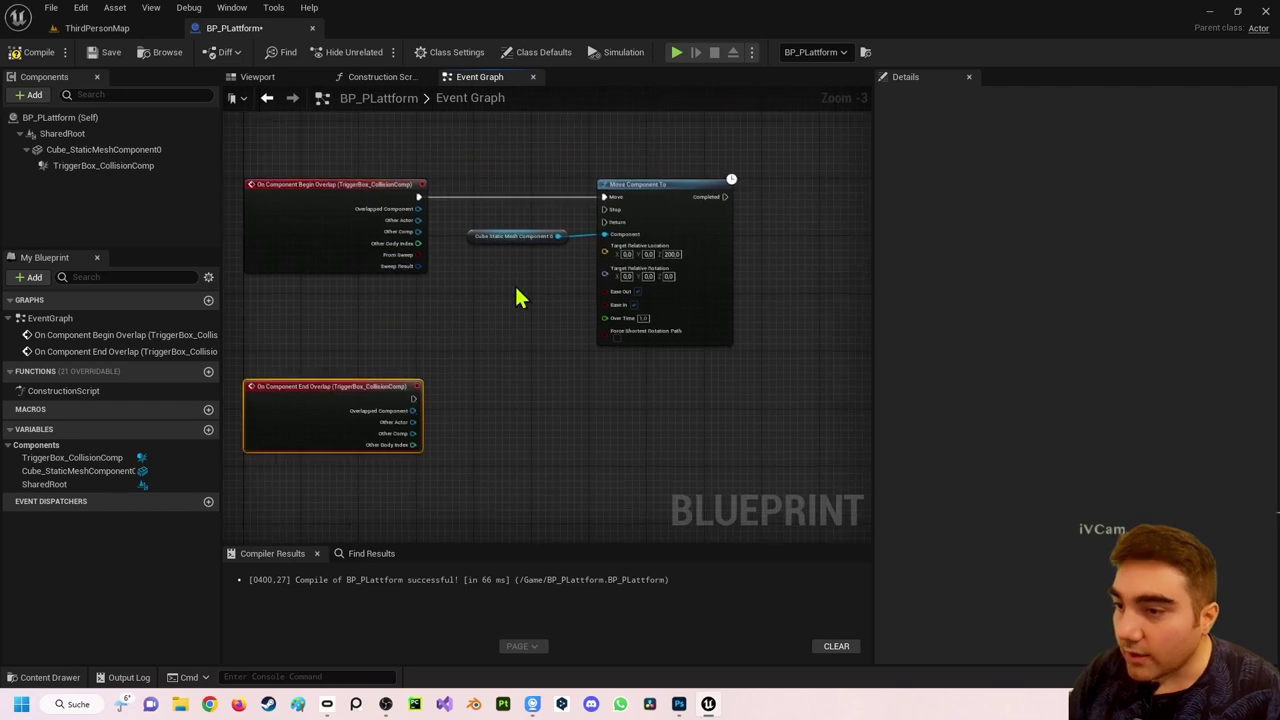
pyautogui.moveTo(505, 210); pyautogui.dragTo(600, 296)
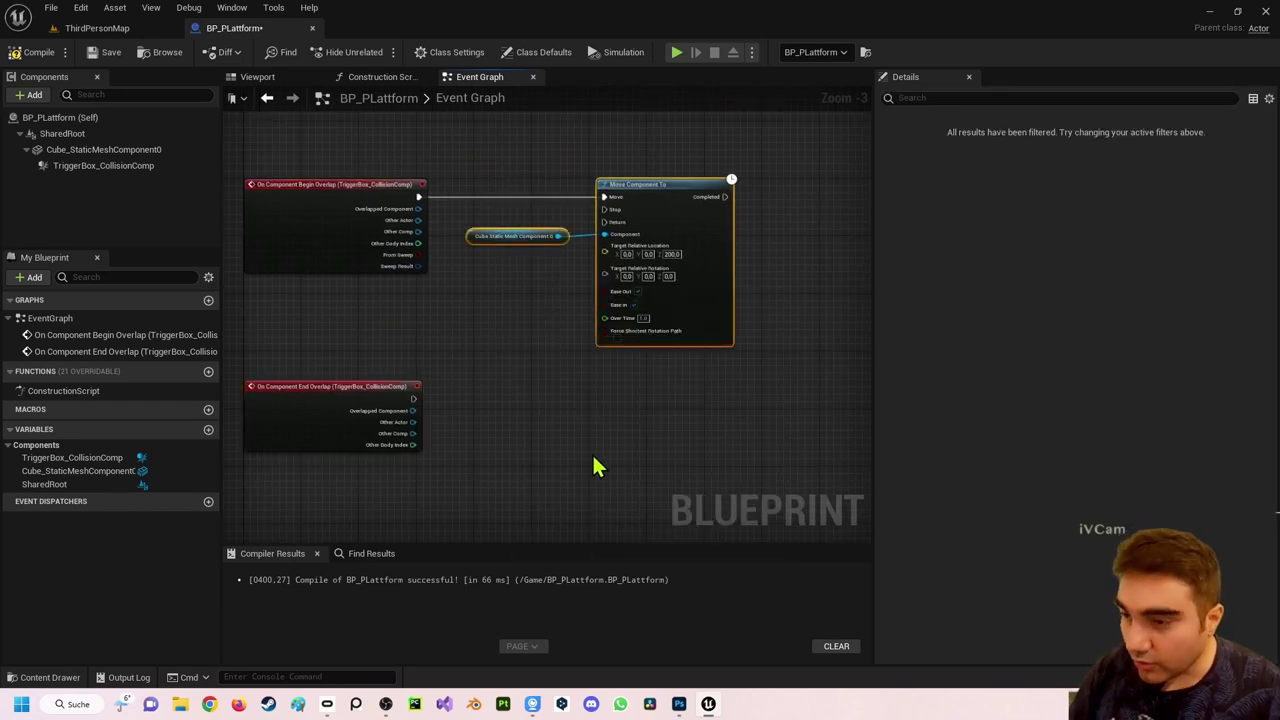
pyautogui.hotkey('ctrl', 'c')
pyautogui.hotkey('ctrl', 'v')
pyautogui.moveTo(586, 437); pyautogui.dragTo(546, 313, button='right')
pyautogui.moveTo(671, 309); pyautogui.dragTo(600, 274)
pyautogui.moveTo(373, 274)
pyautogui.mouseDown()
pyautogui.moveTo(541, 283)
pyautogui.moveTo(560, 268)
pyautogui.mouseUp()
pyautogui.scroll(3, 622, 340)
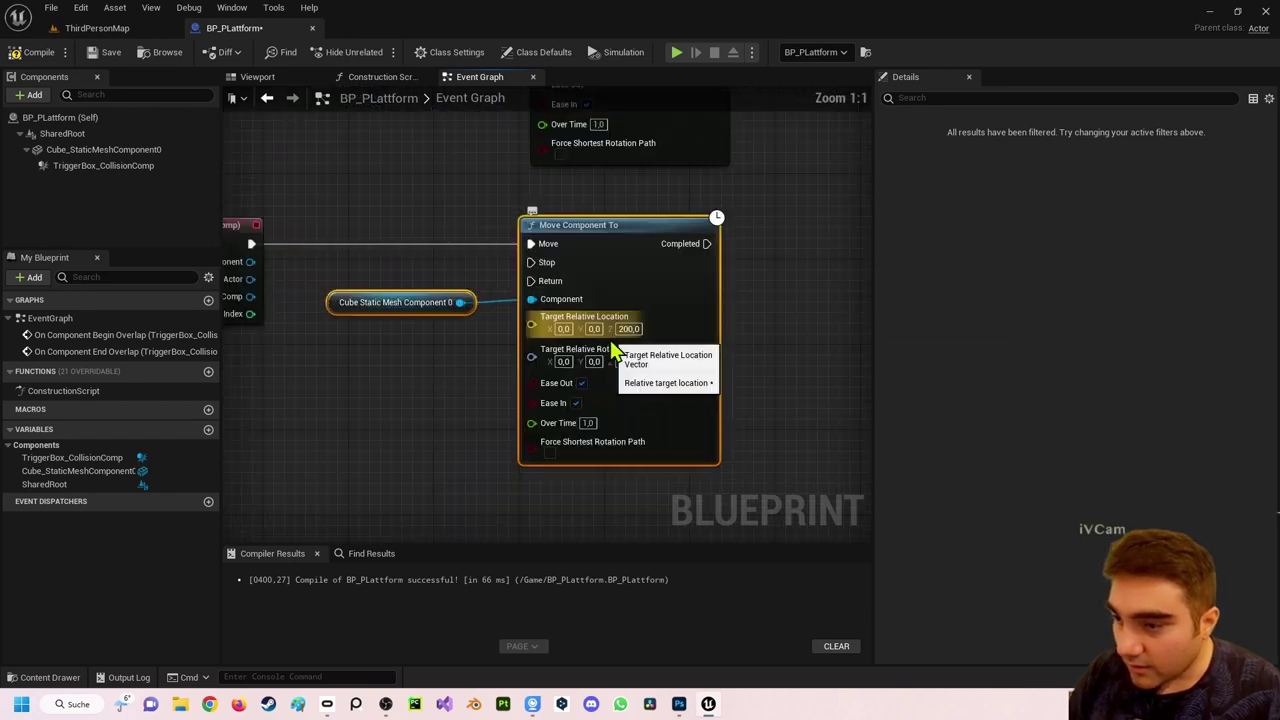
pyautogui.click(628, 329)
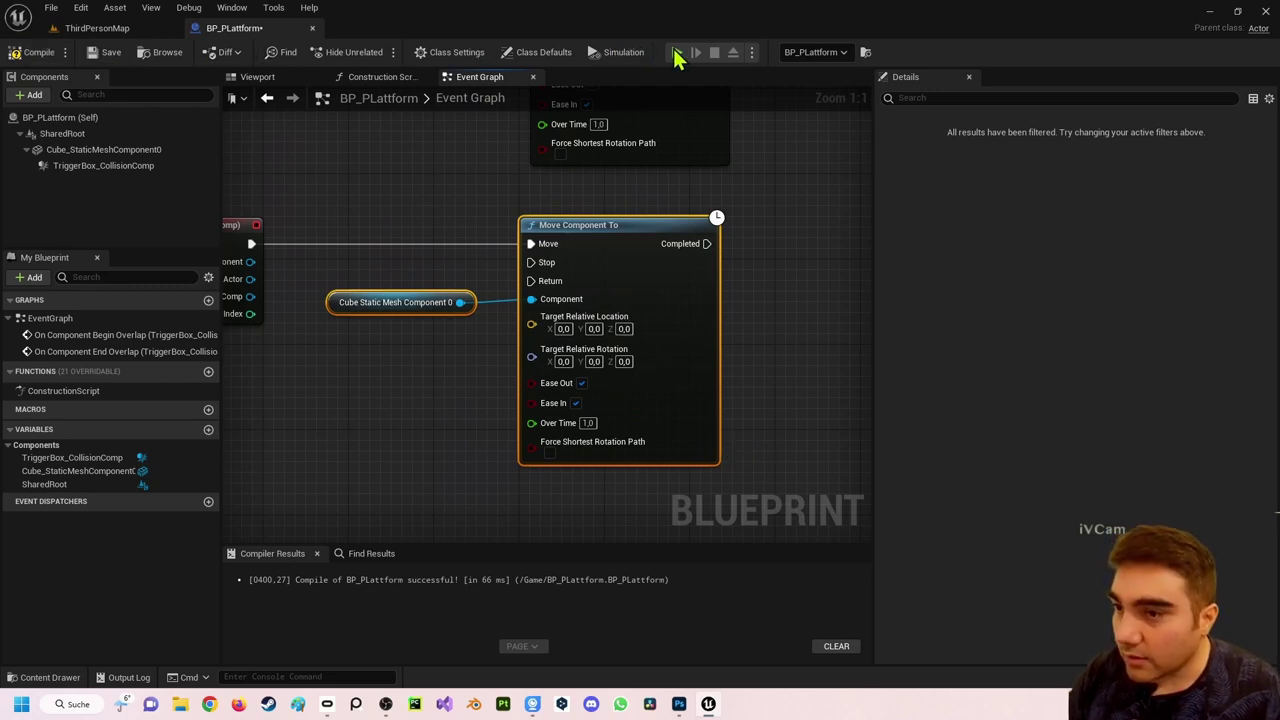
pyautogui.click(677, 53)
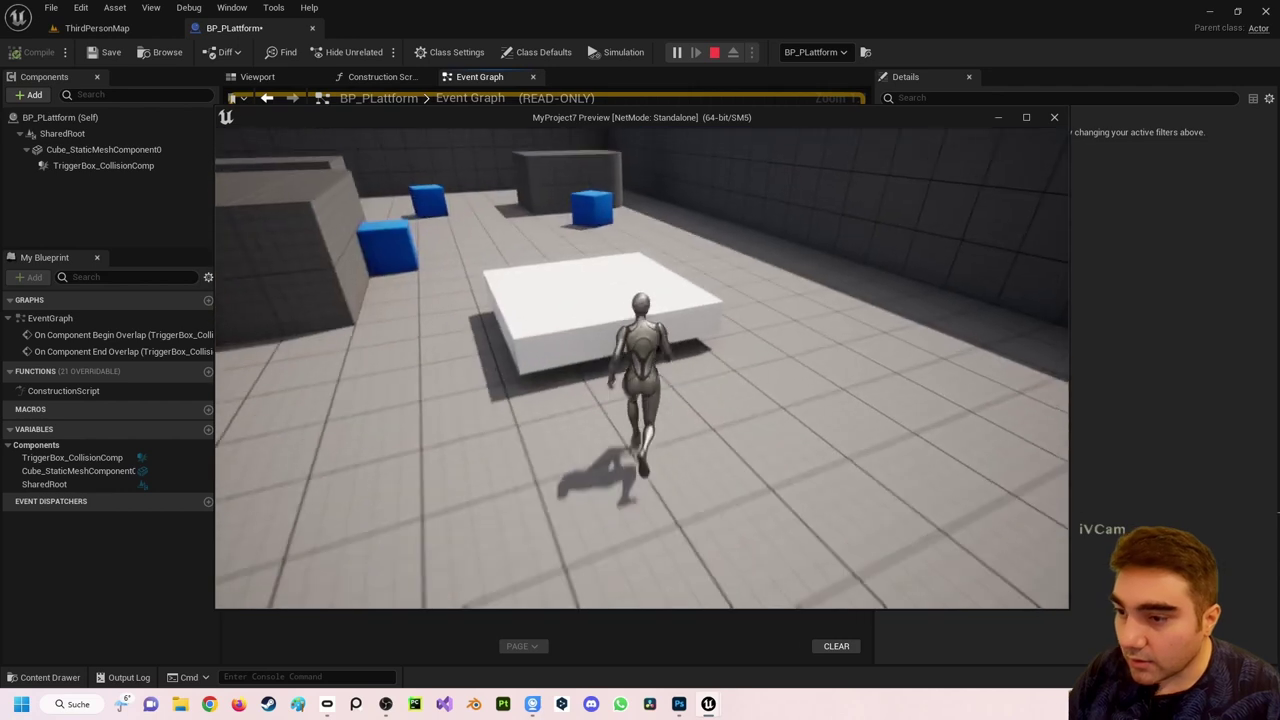
pyautogui.press('space')
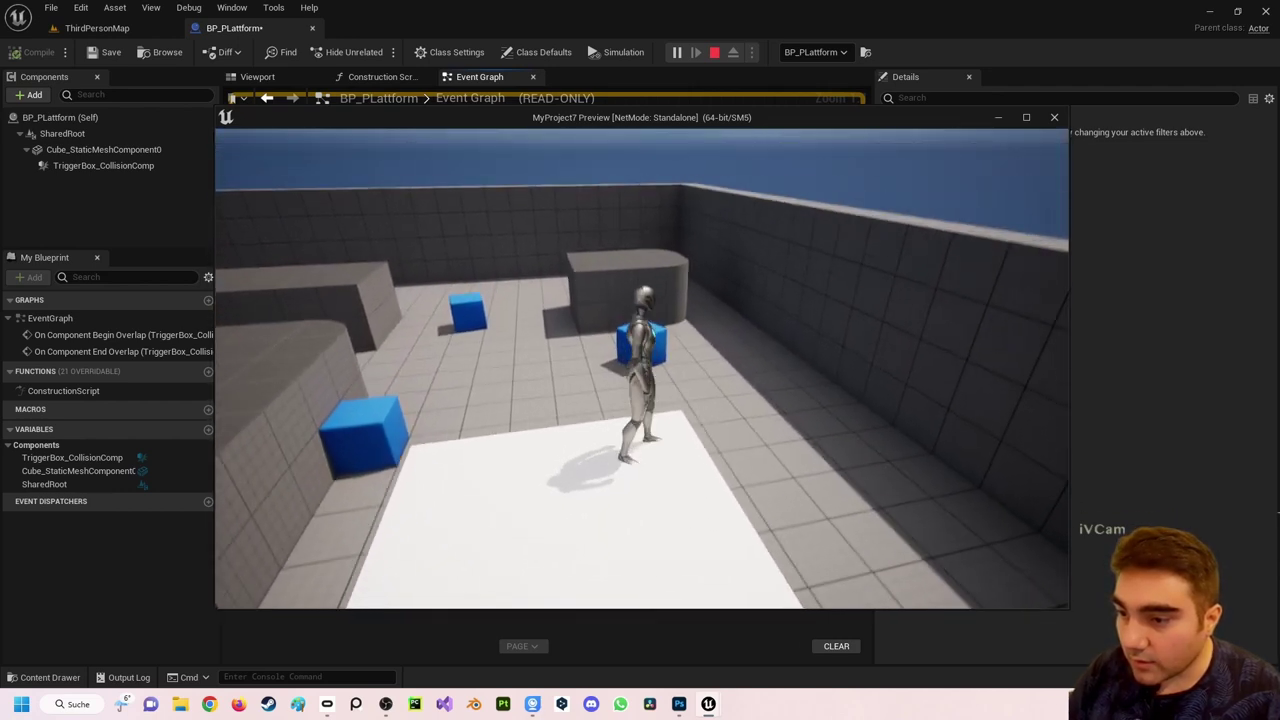
pyautogui.press('w')
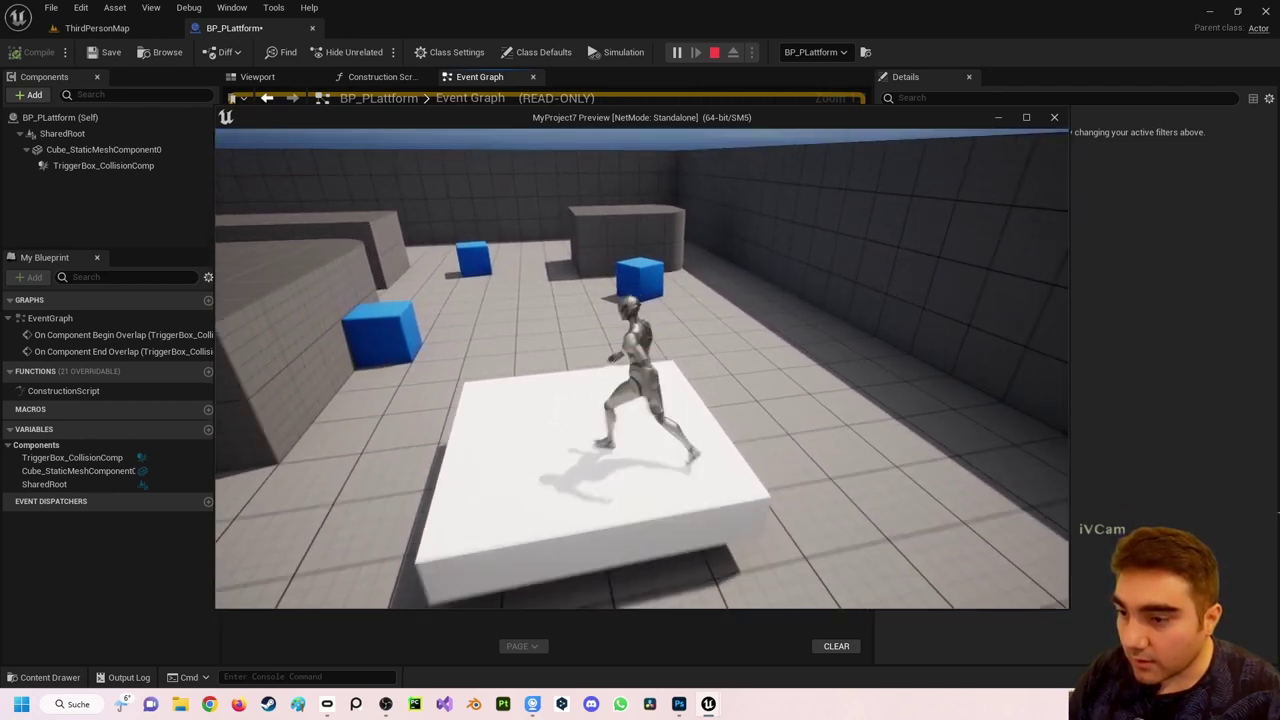
pyautogui.press('s')
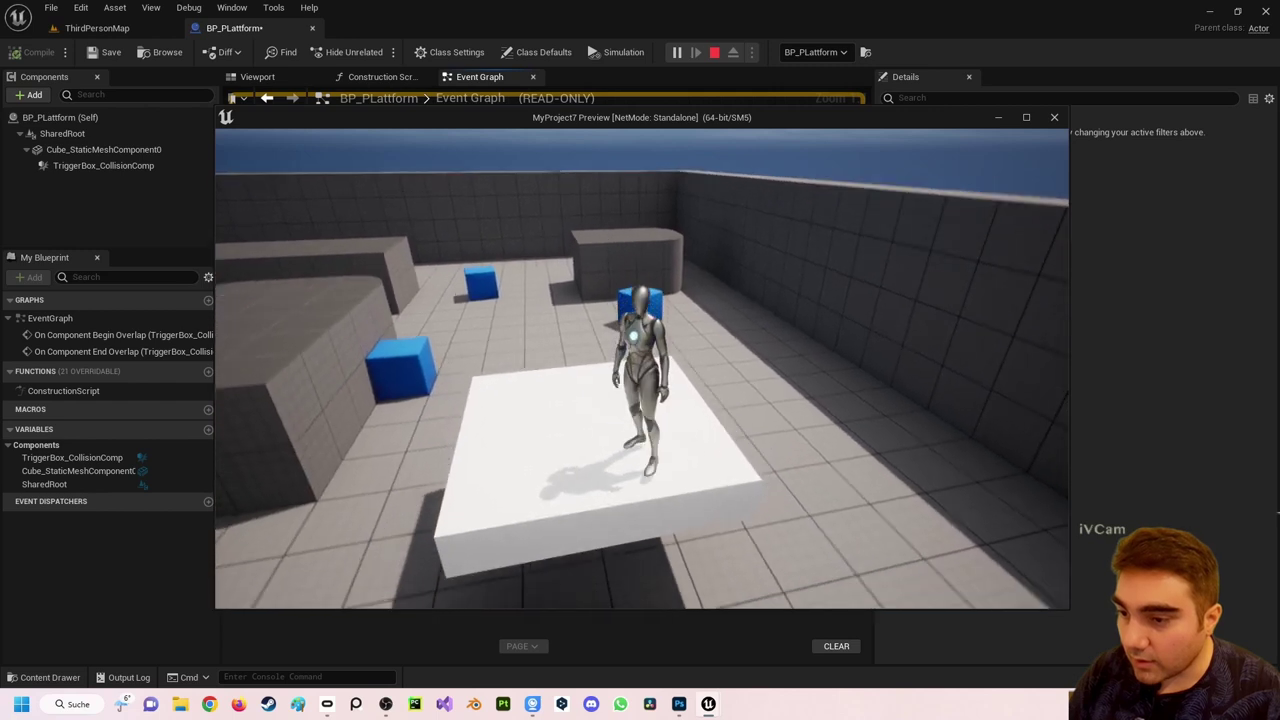
pyautogui.press('w')
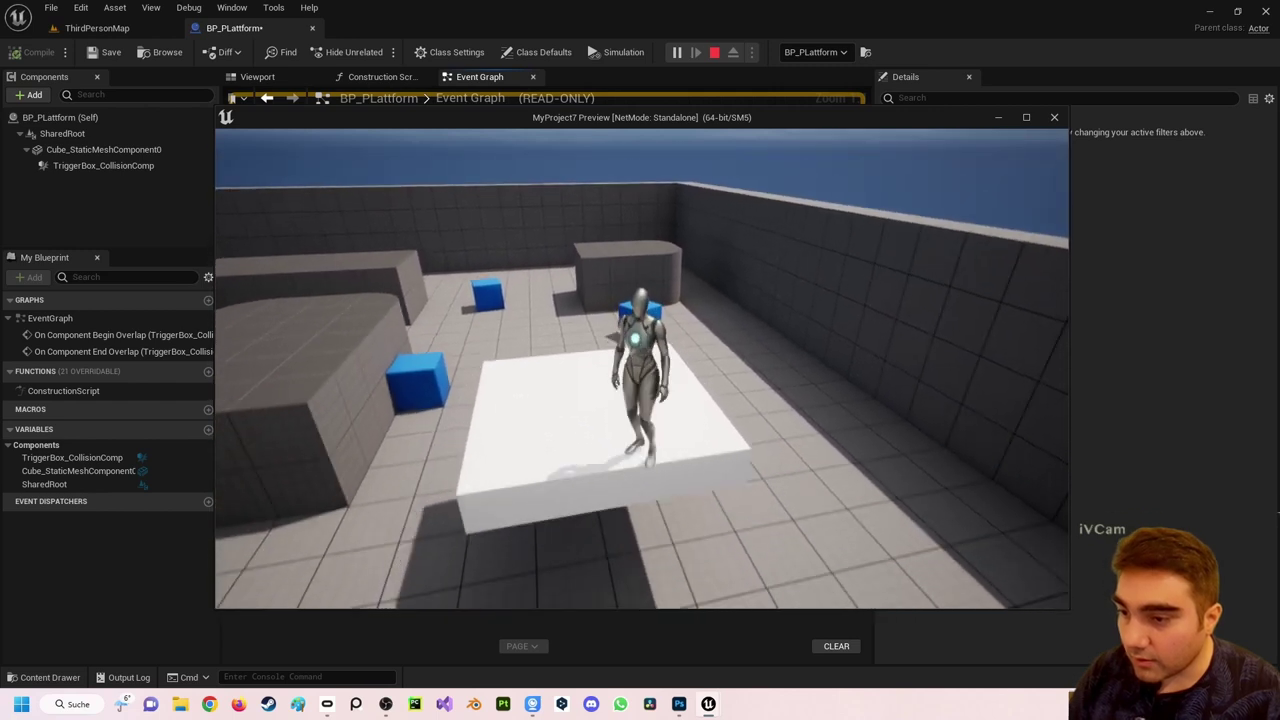
pyautogui.press('Escape')
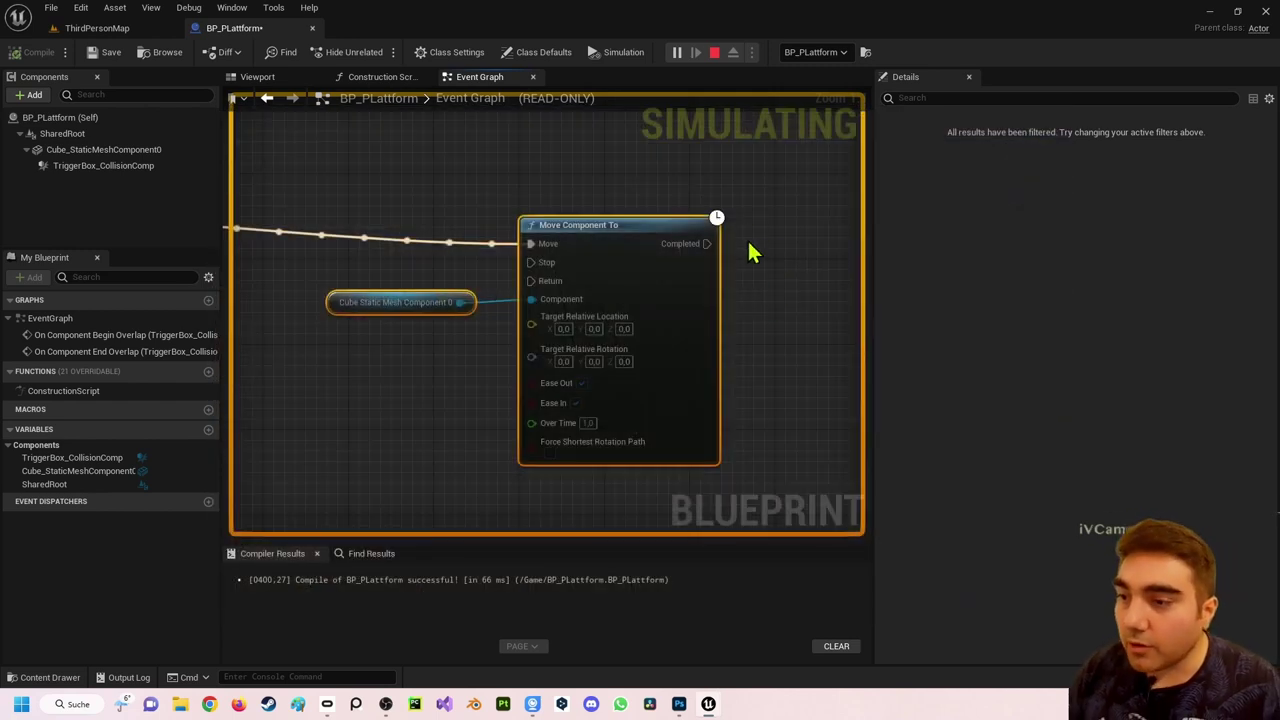
pyautogui.click(713, 54)
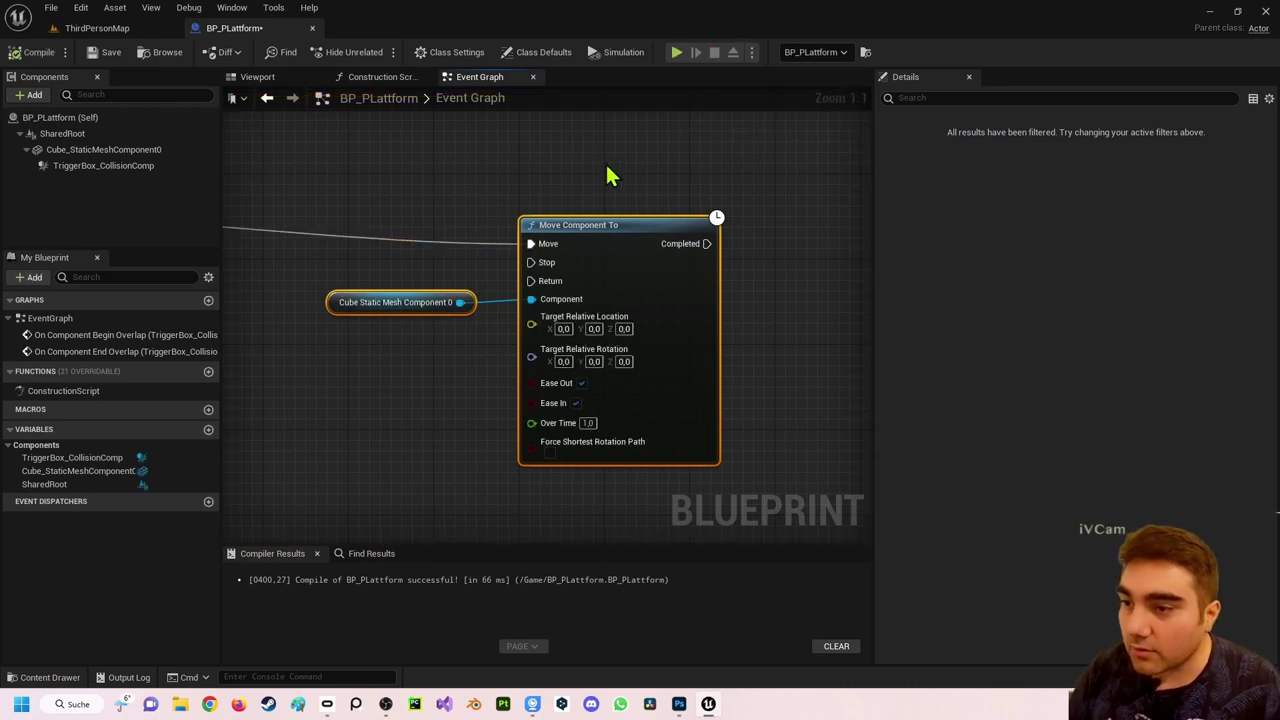
pyautogui.scroll(-1, 430, 232)
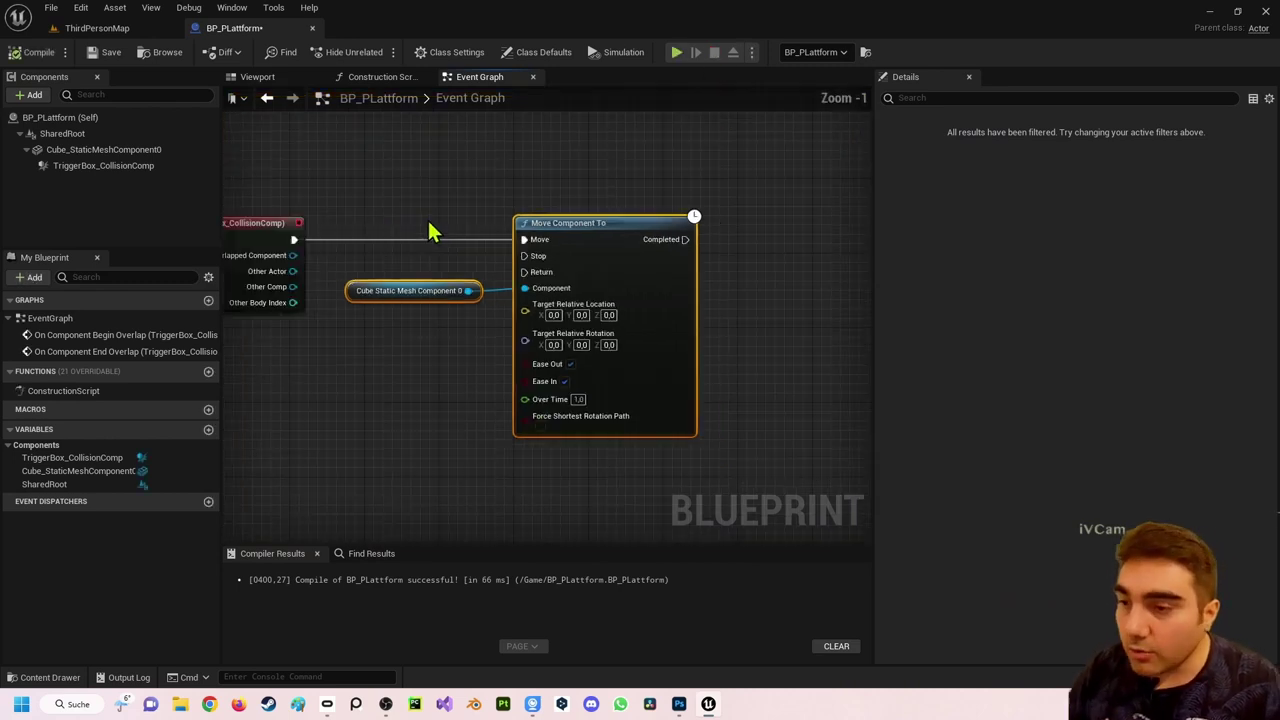
pyautogui.moveTo(430, 232); pyautogui.dragTo(556, 258, button='right')
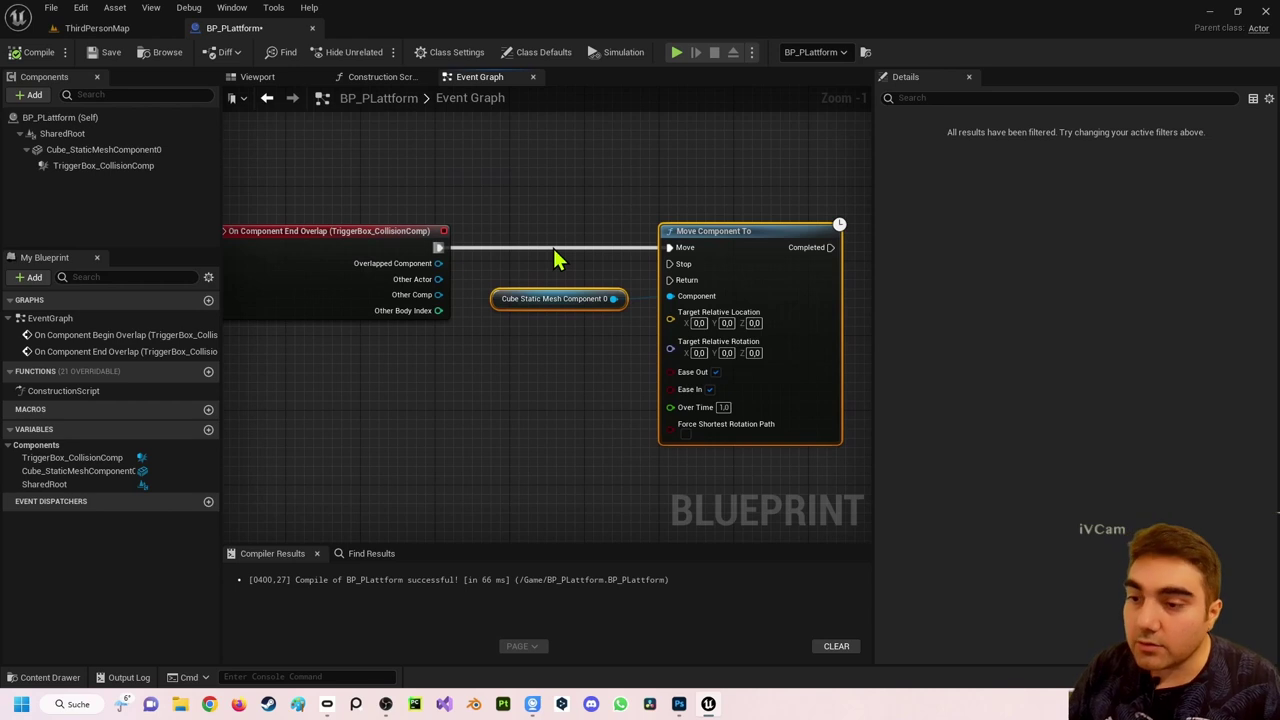